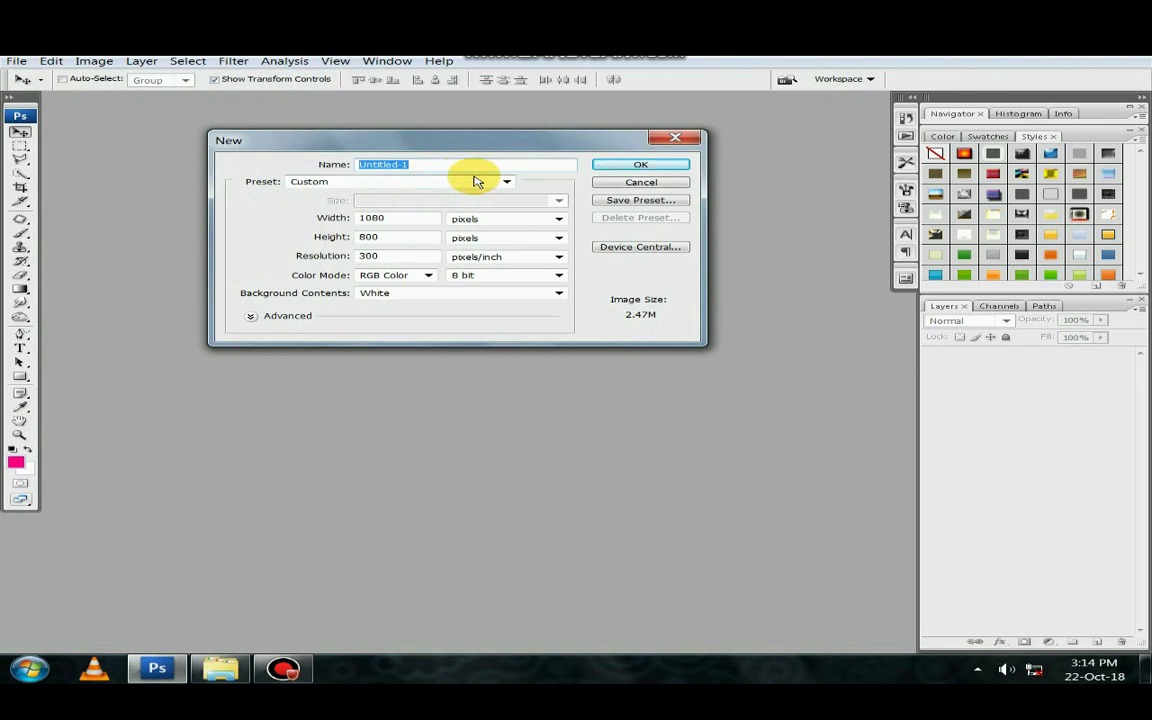
Create a new white RGB document of 1080 by 800 pixels at 300 pixels/inch and move its window toward the workspace centre
double_click(373, 218)
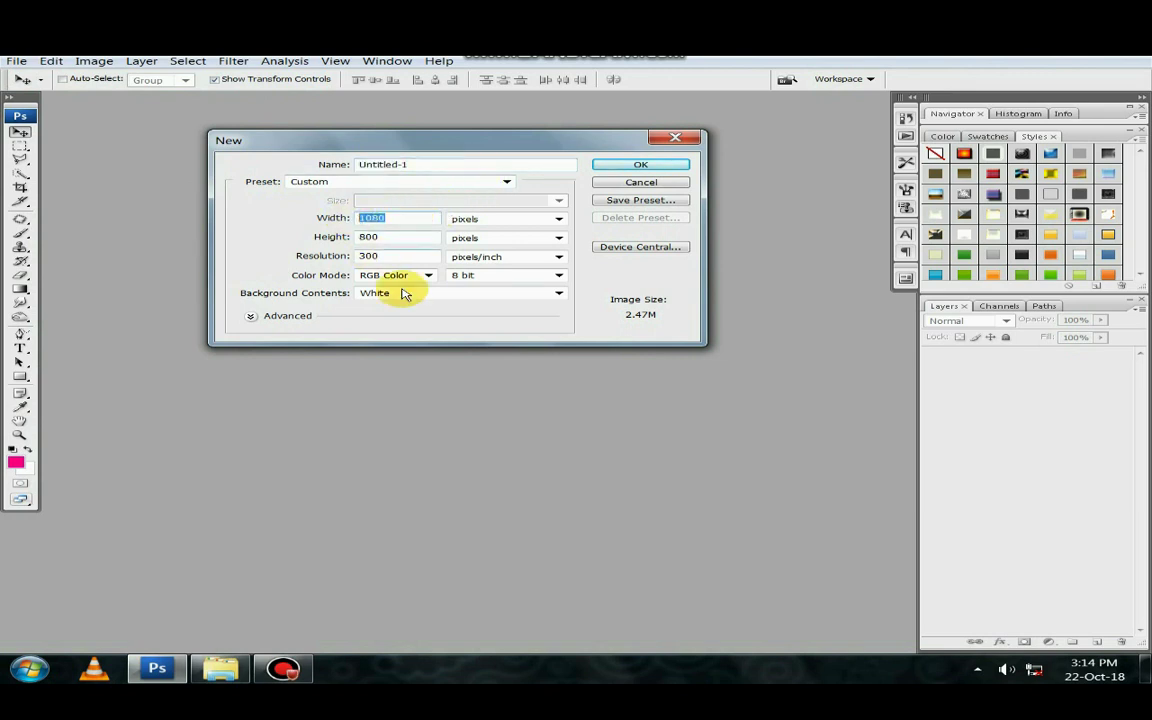
double_click(367, 237)
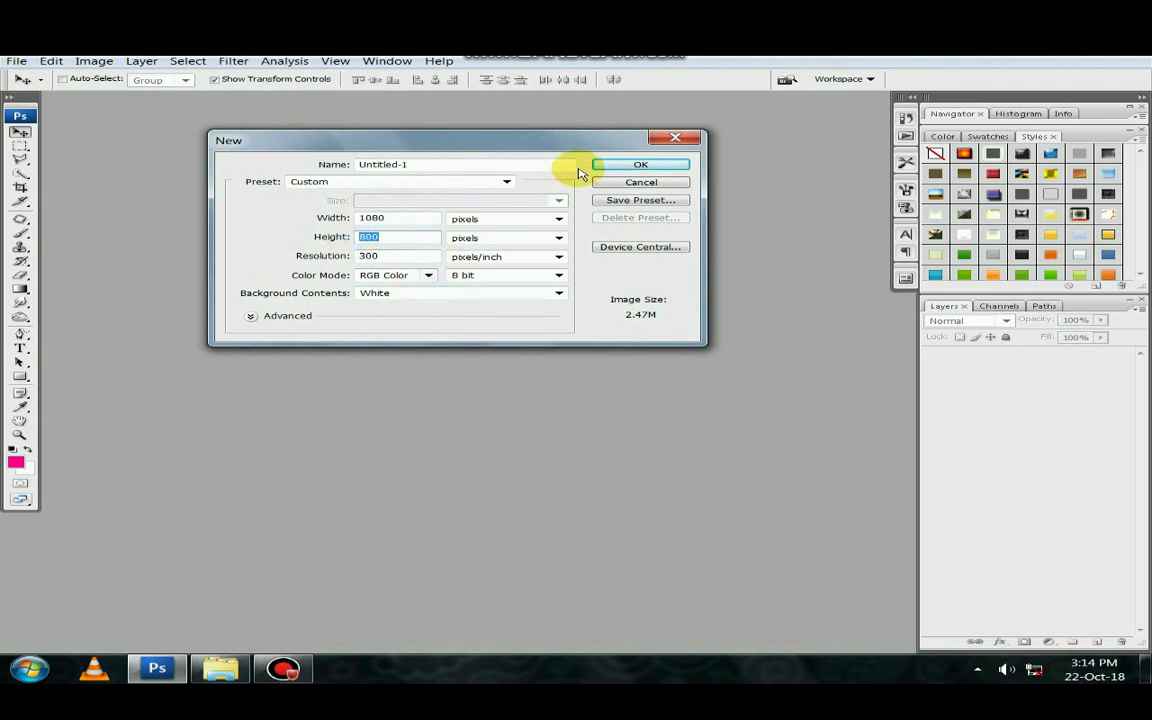
left_click(640, 166)
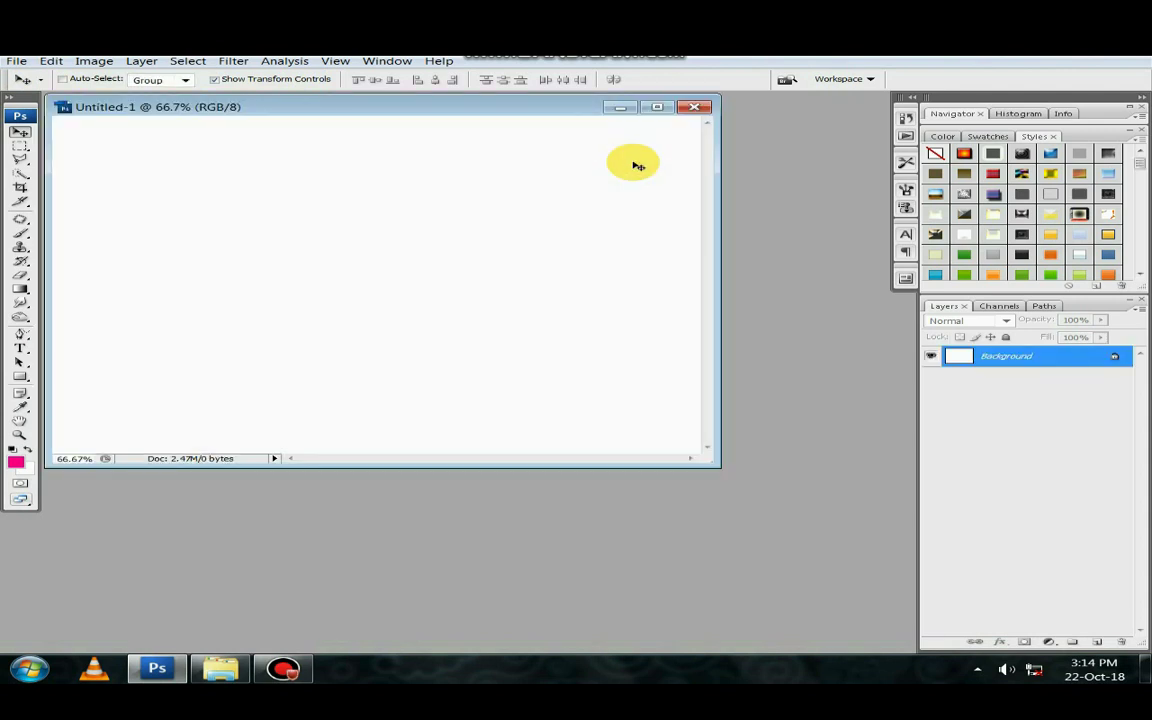
left_click_drag(562, 120, 668, 180)
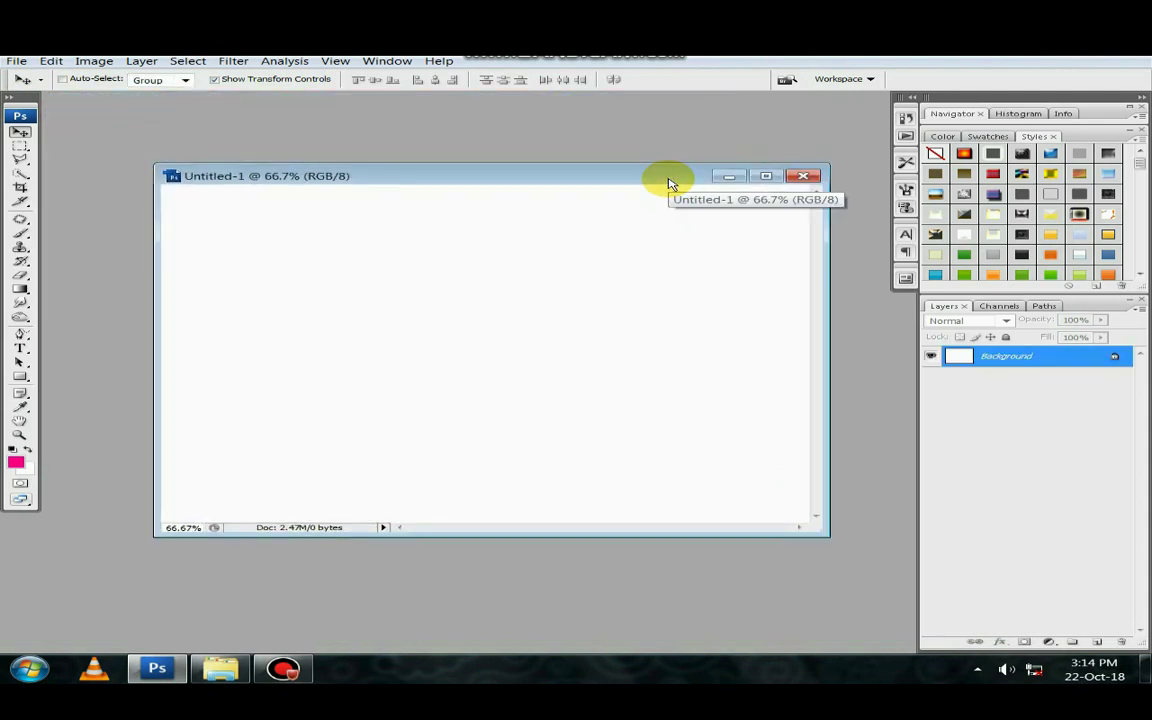
Open the image IMG_257612 from the Texture folder and copy it into the Untitled-1 document as a new layer
left_click(220, 668)
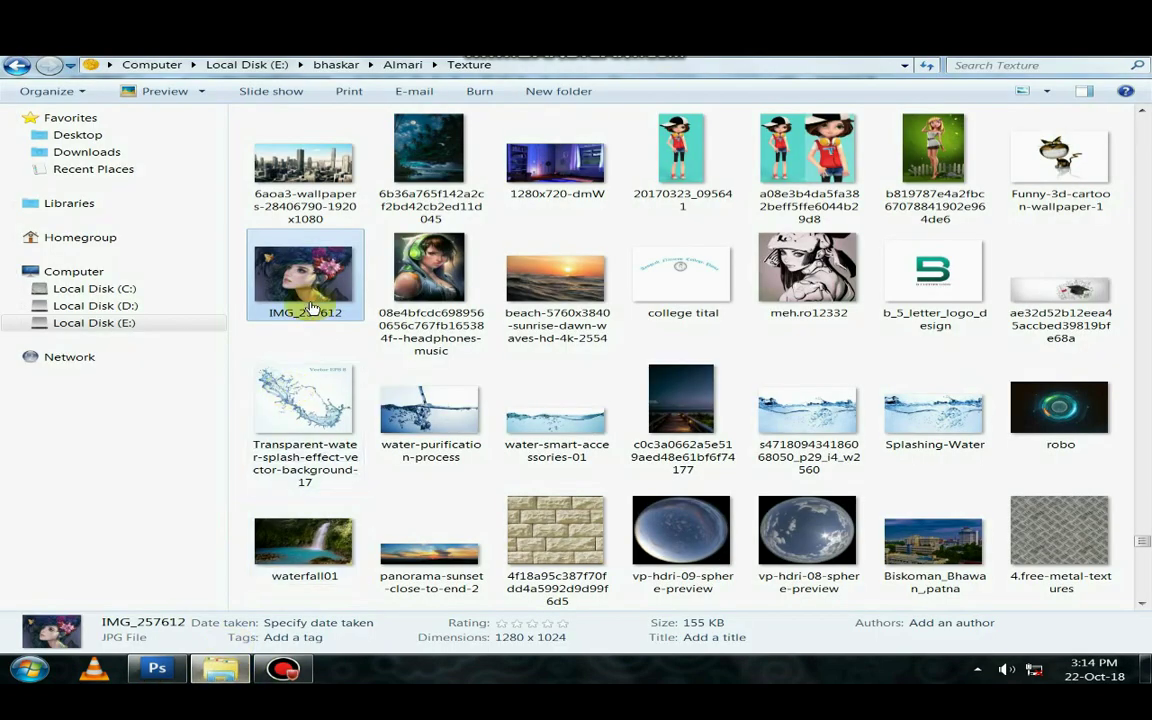
left_click_drag(303, 285, 463, 375)
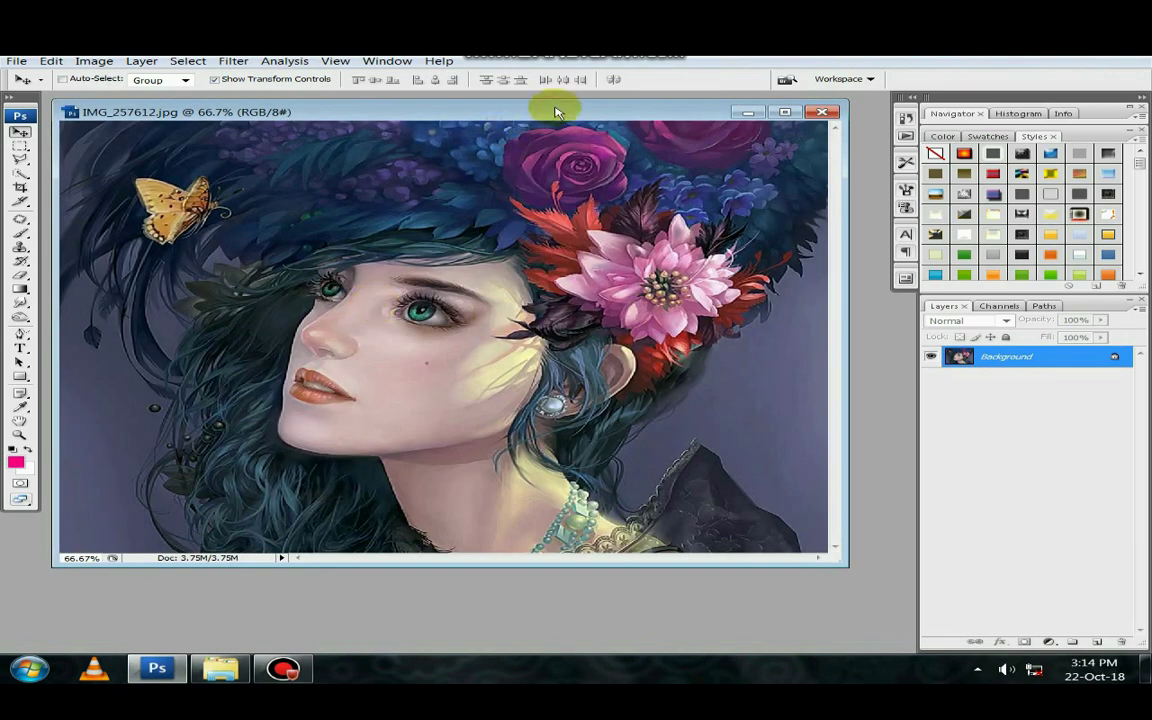
left_click_drag(557, 112, 660, 240)
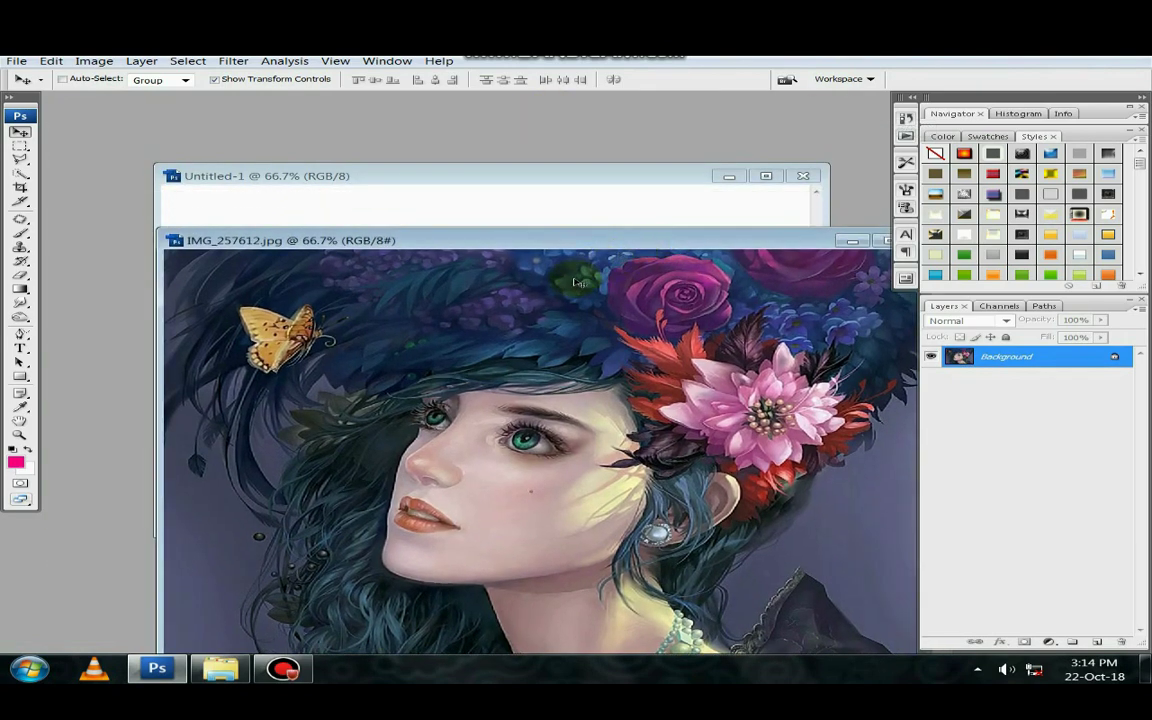
left_click_drag(583, 287, 614, 214)
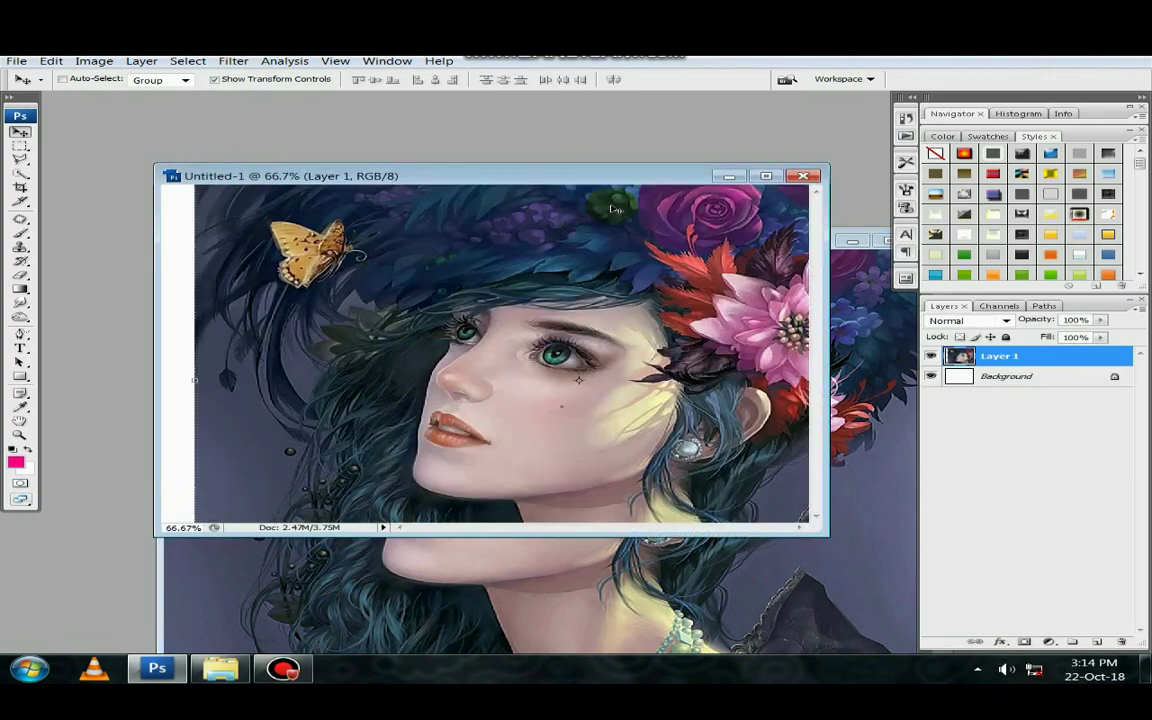
Maximize the Untitled-1 document, scale the portrait layer to 66.2% and centre it roughly on the white canvas
left_click(761, 176)
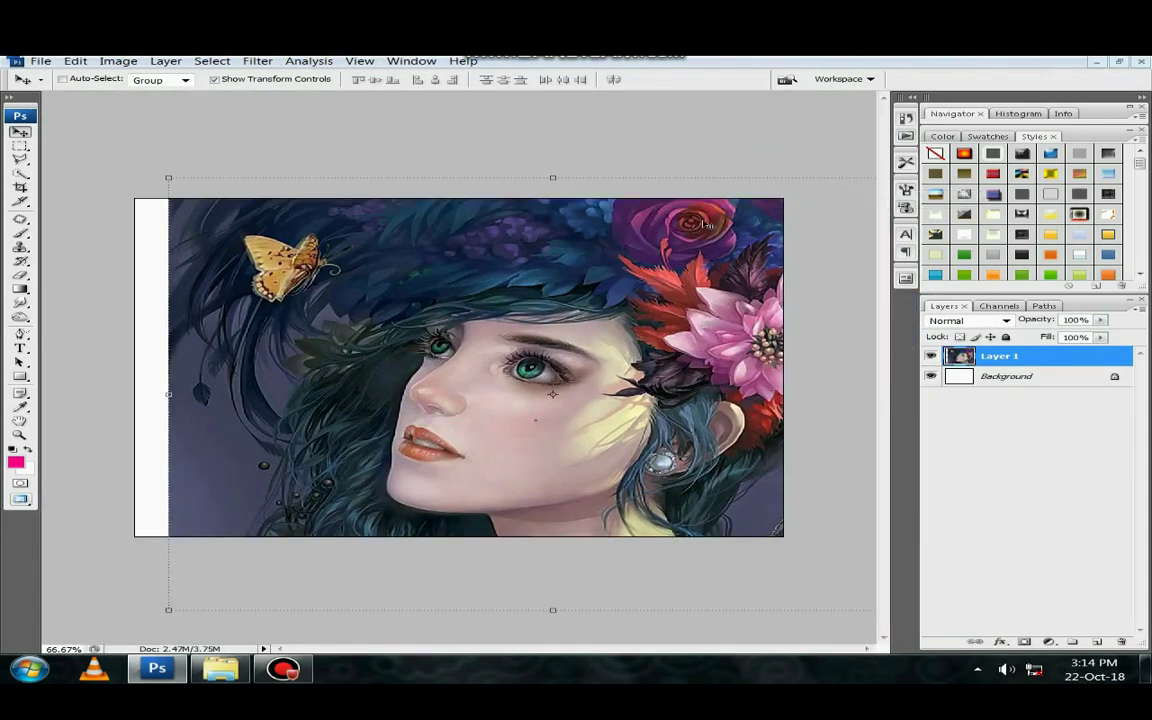
scroll(703, 225, "down", 4)
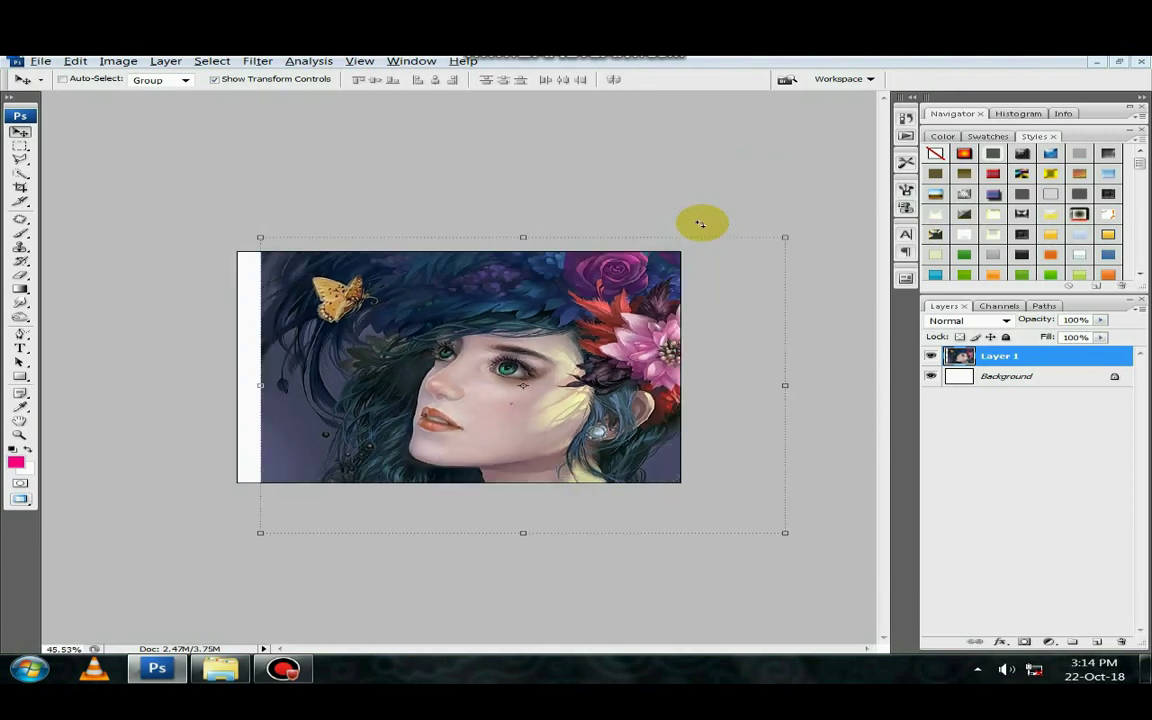
scroll(703, 226, "up", 2)
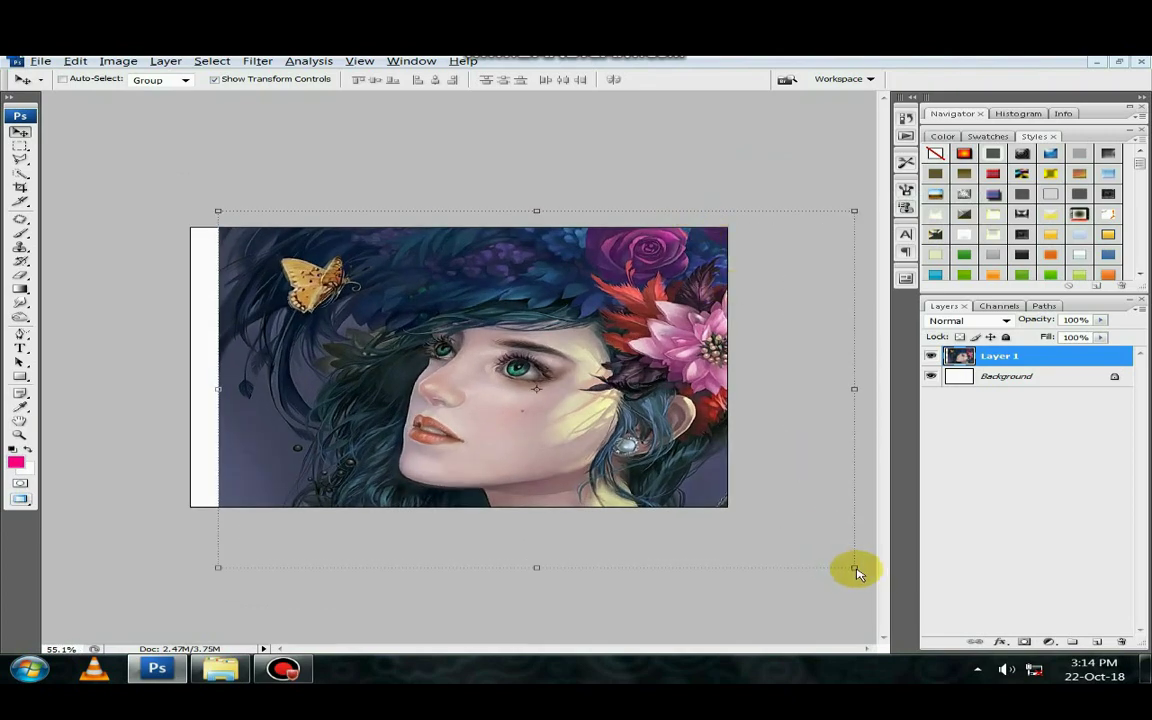
left_click_drag(855, 570, 639, 446)
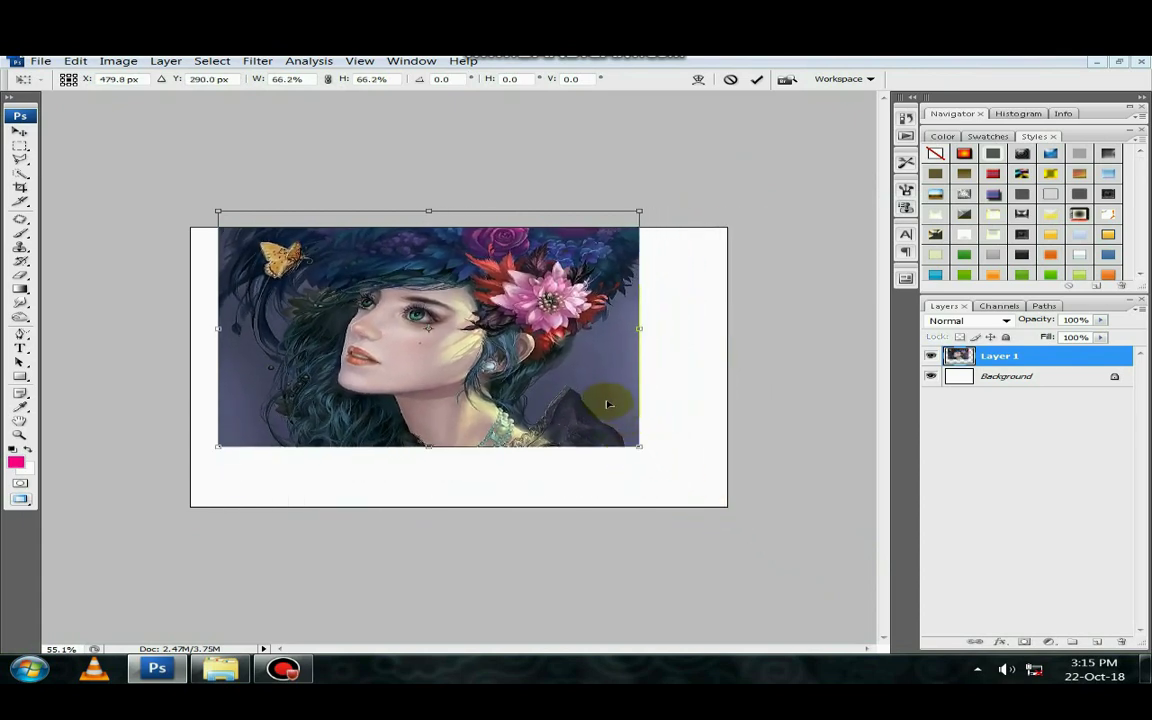
left_click_drag(605, 403, 632, 430)
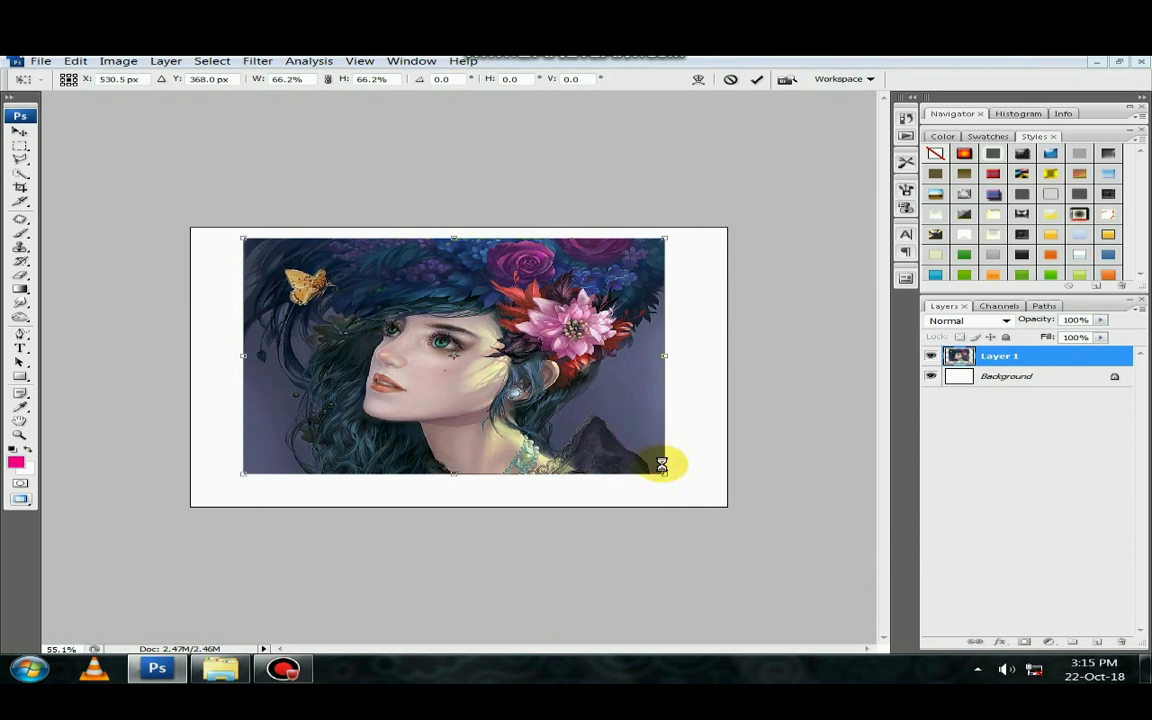
key("Return")
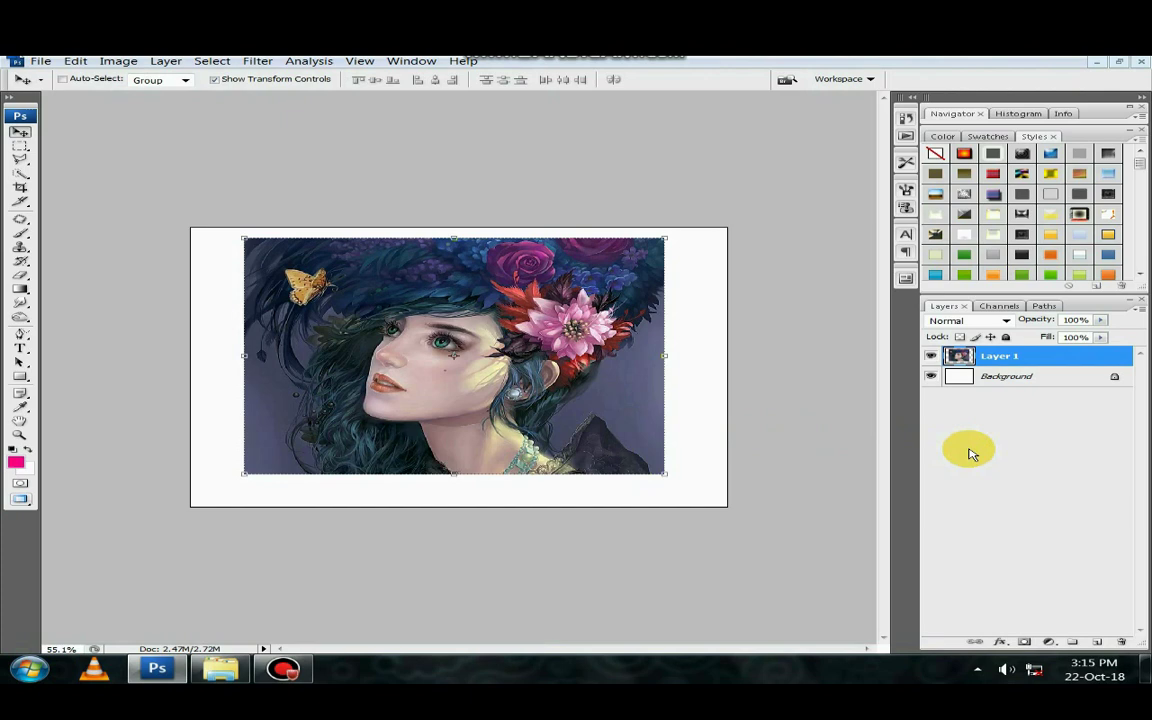
Make a full-height rectangular marquee selection over the portrait's left third, shifted slightly inward from its left edge
key("ctrl+plus")
key("ctrl+plus")
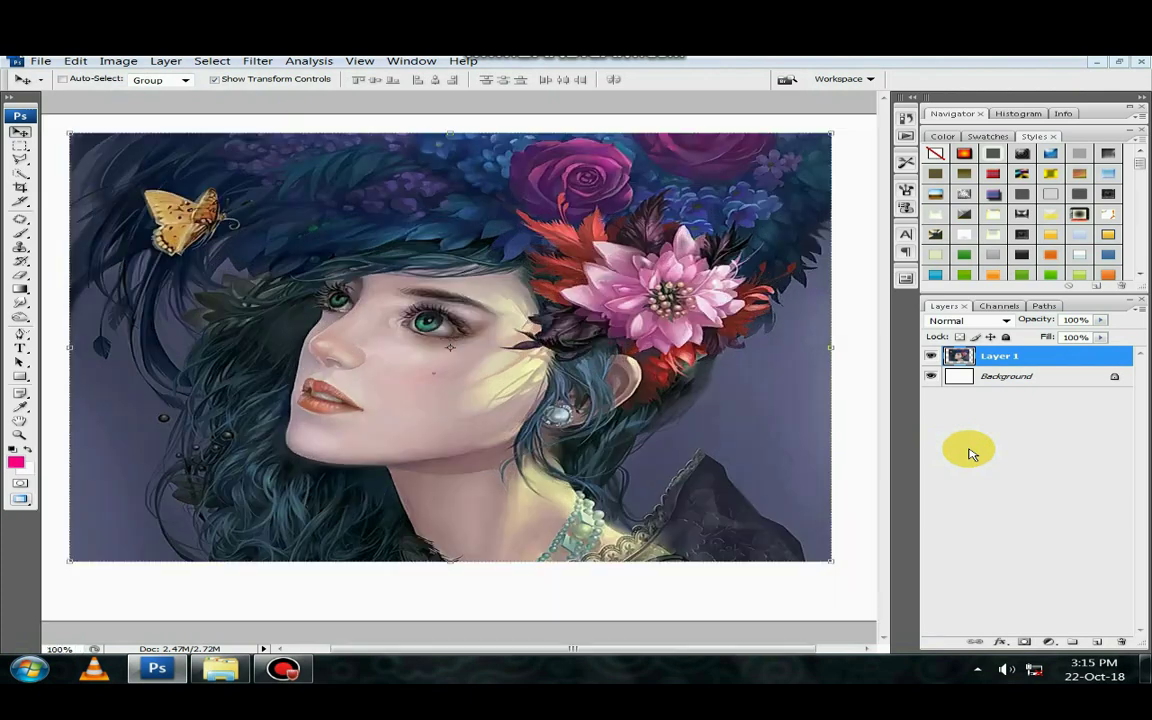
key("ctrl+minus")
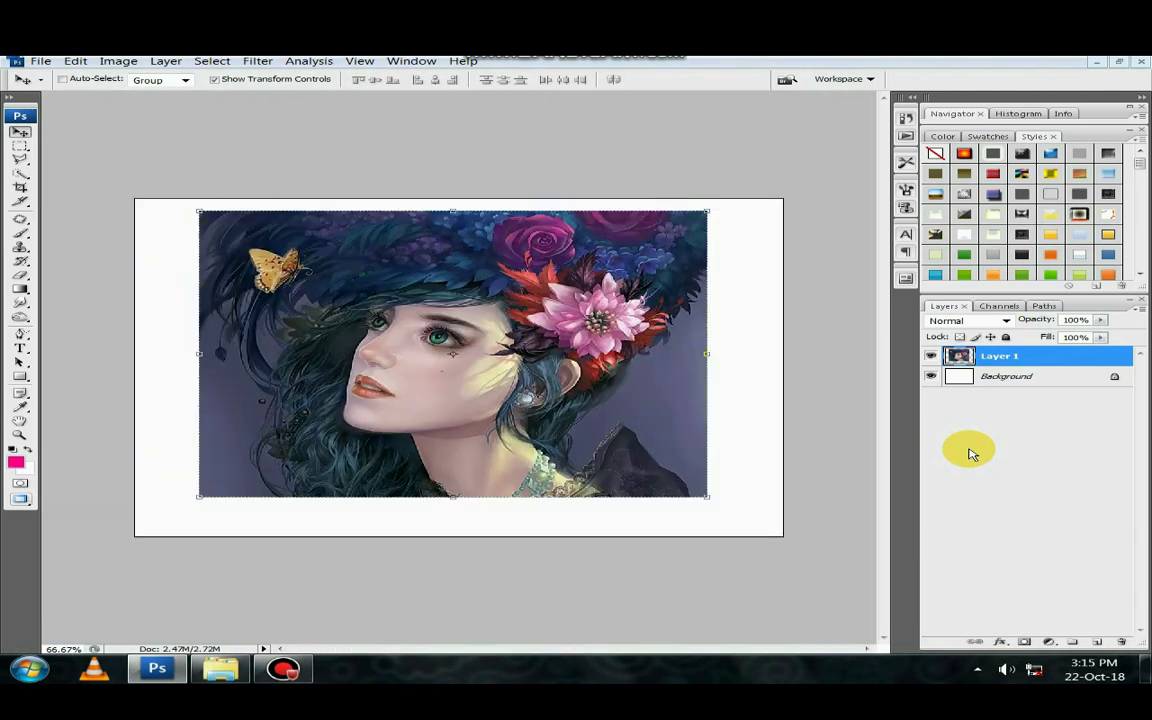
scroll(970, 454, "up", 2)
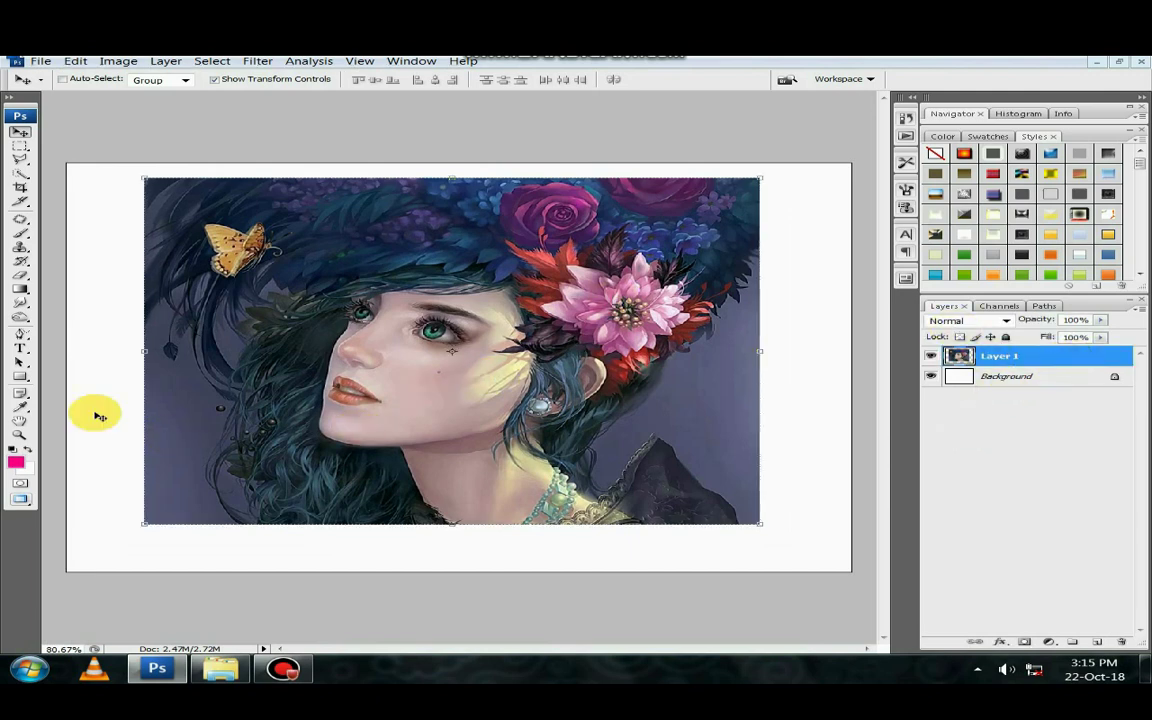
left_click(19, 147)
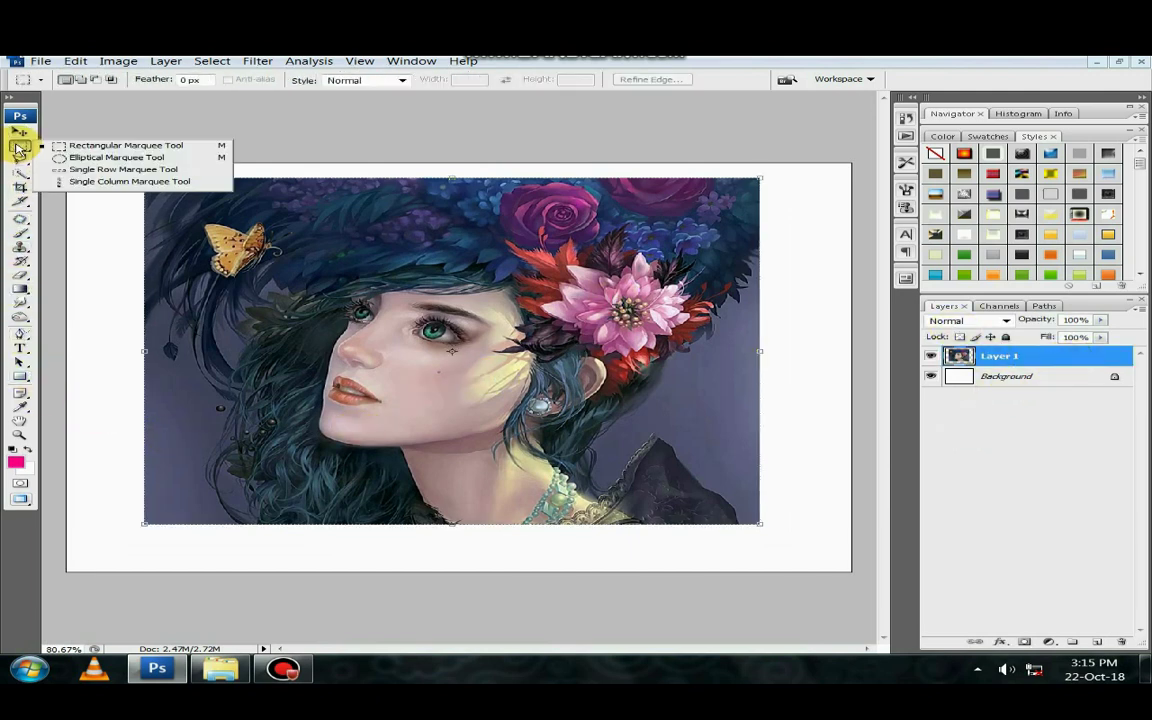
left_click(80, 148)
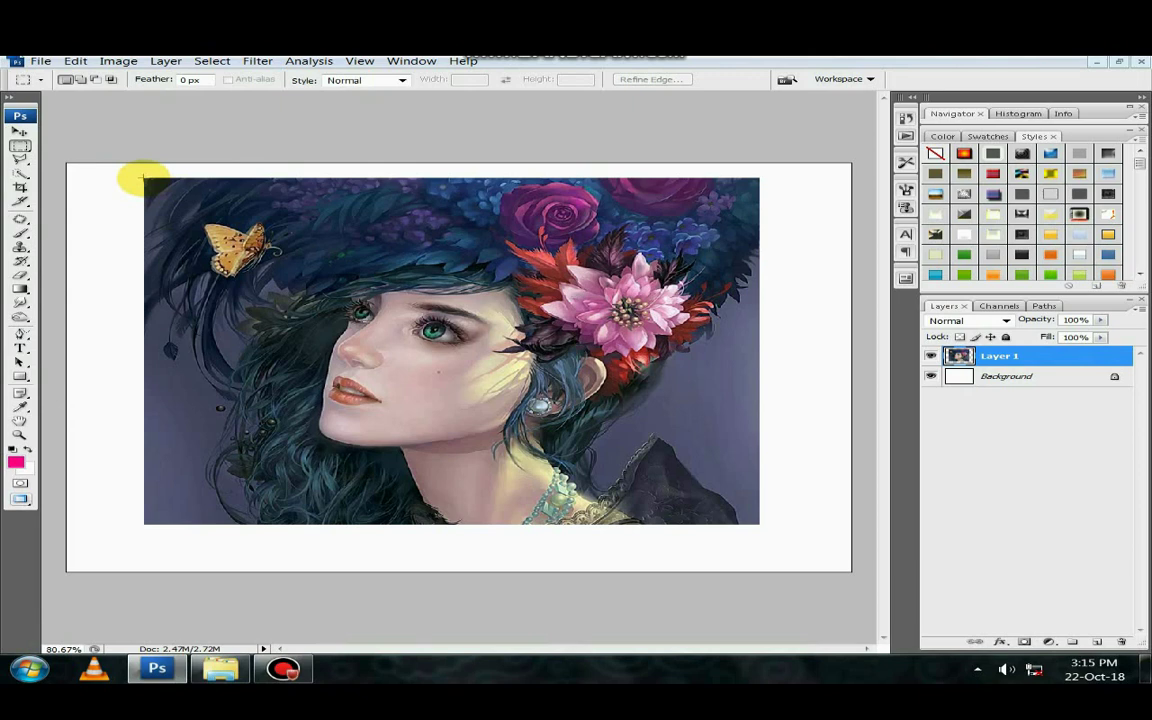
left_click_drag(144, 178, 172, 219)
left_click_drag(241, 340, 335, 525)
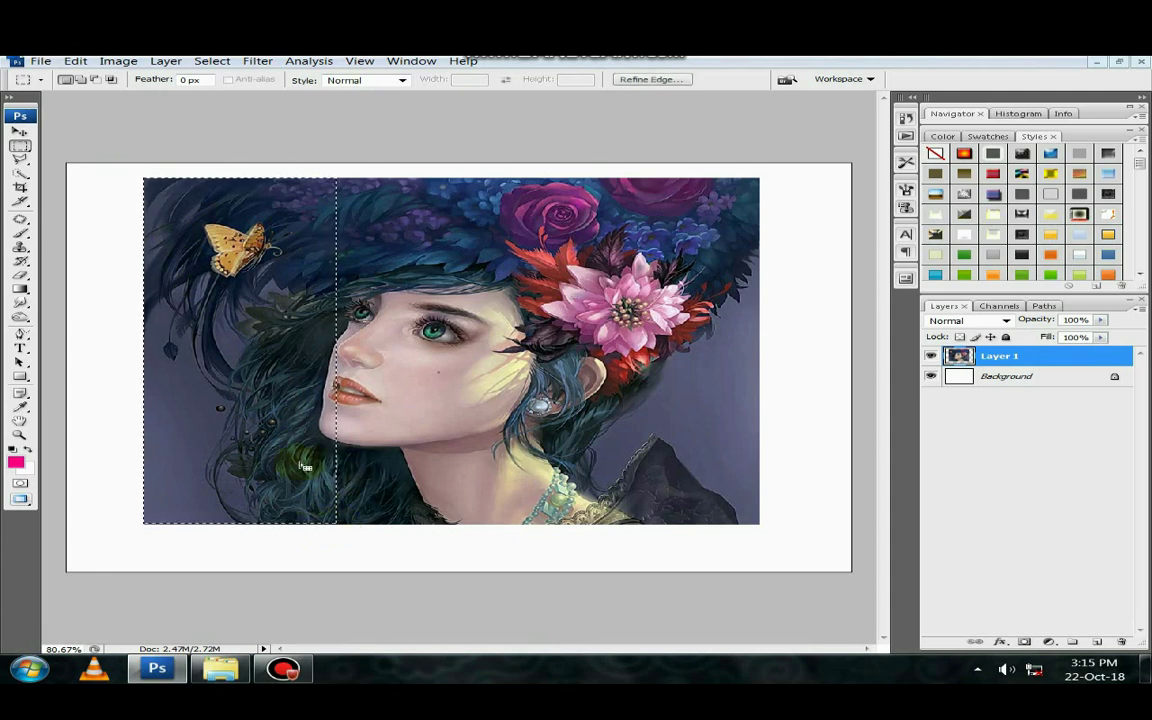
left_click_drag(296, 447, 313, 447)
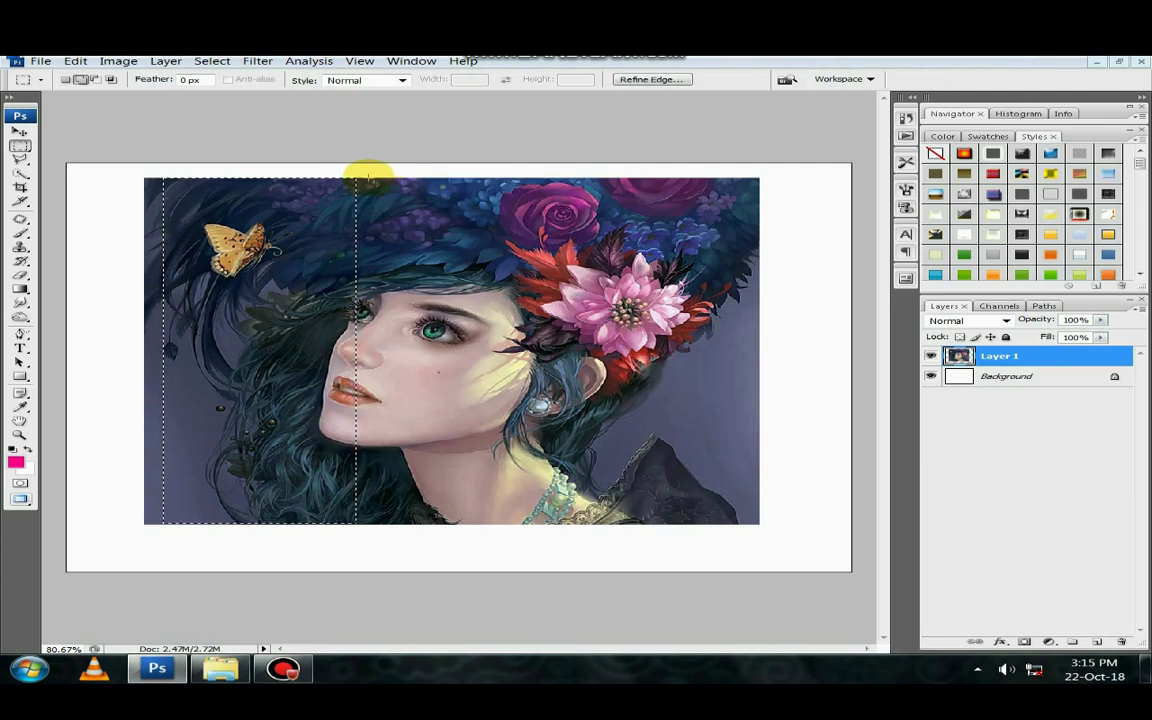
Add two more full-height rectangles over the portrait's middle and right thirds to the selection, leaving narrow gaps between them
left_click_drag(416, 219, 534, 523)
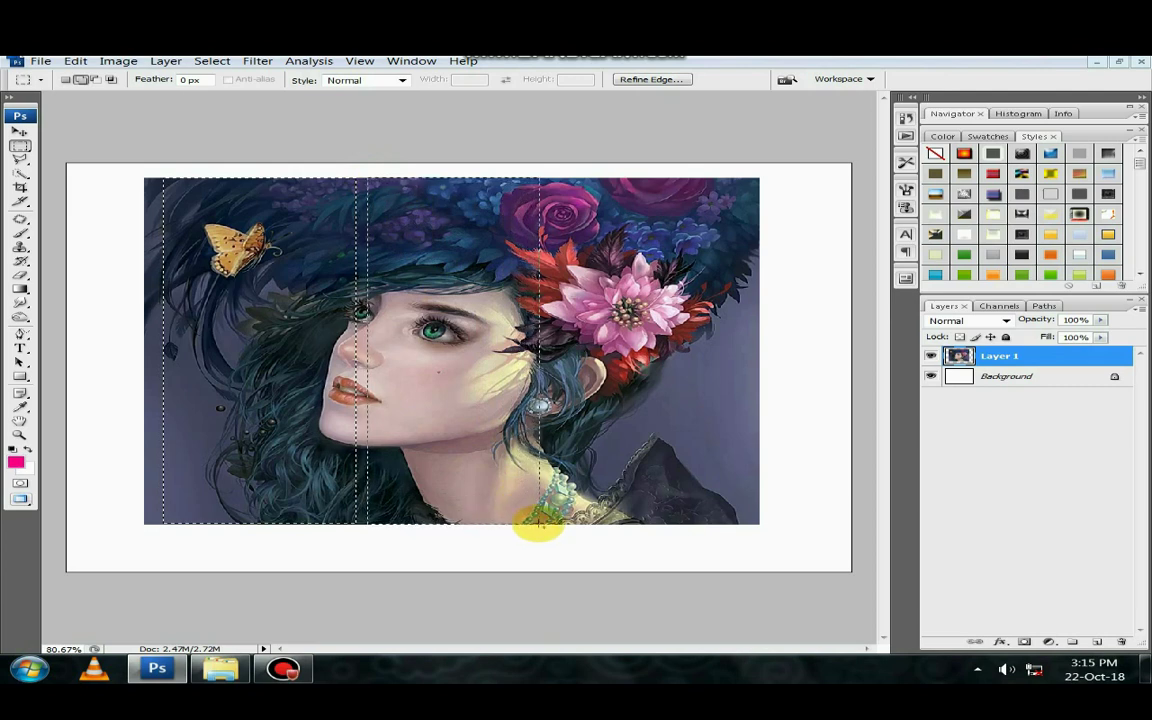
left_click_drag(538, 522, 543, 525)
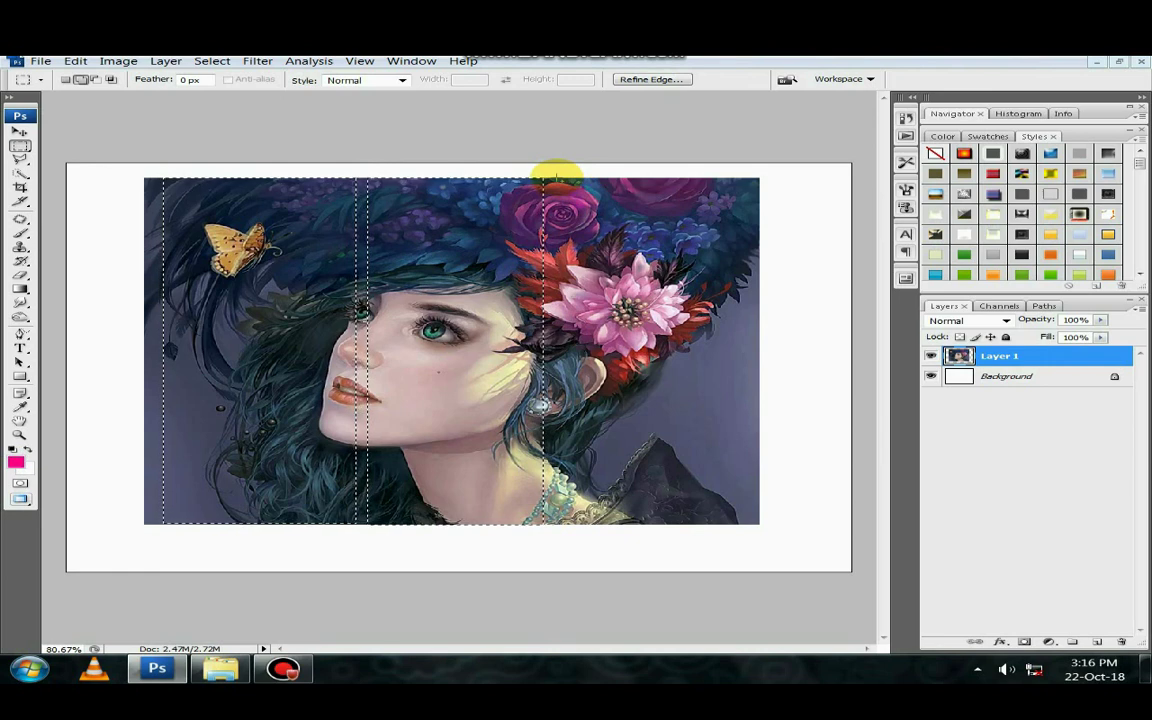
left_click_drag(607, 183, 773, 521)
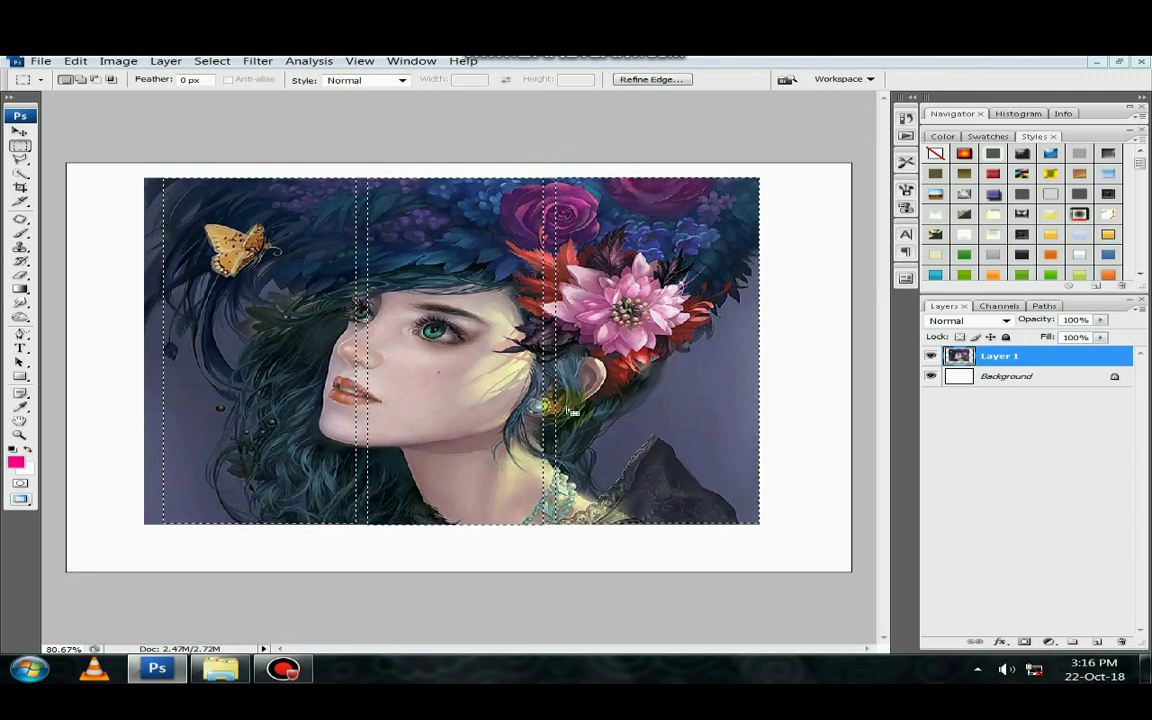
Invert the selection and erase the portrait's left edge and the two narrow gaps between the panels, clearing the selection when done
key("ctrl+a")
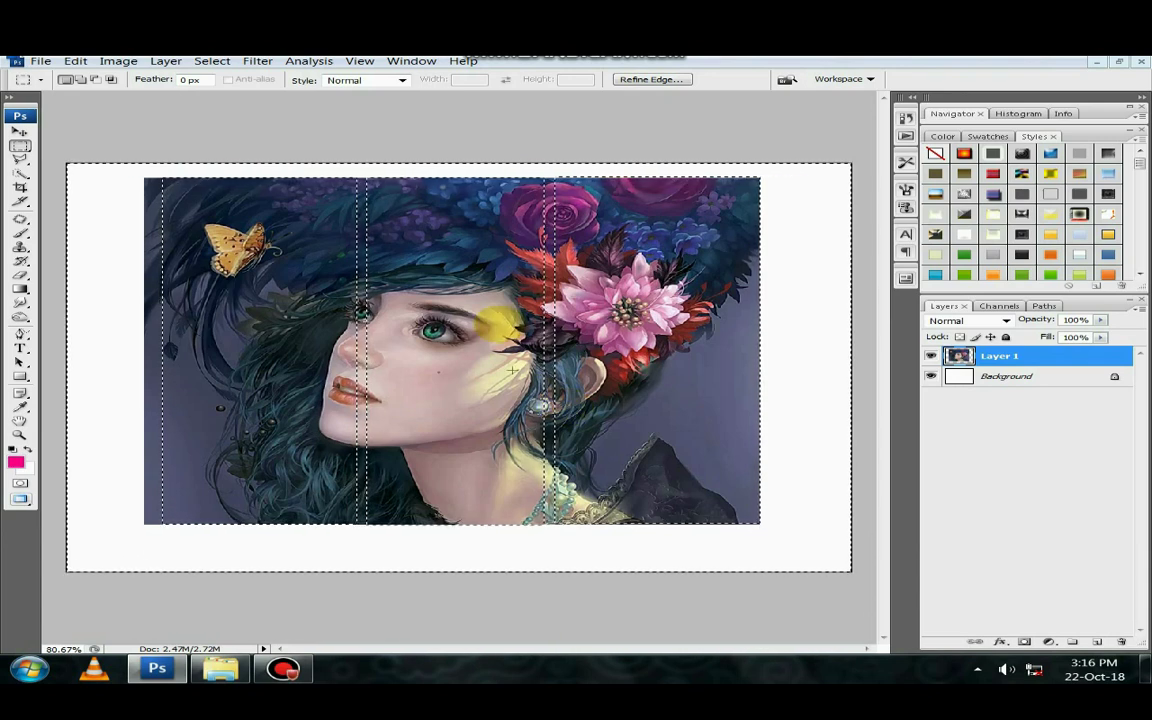
left_click(20, 274)
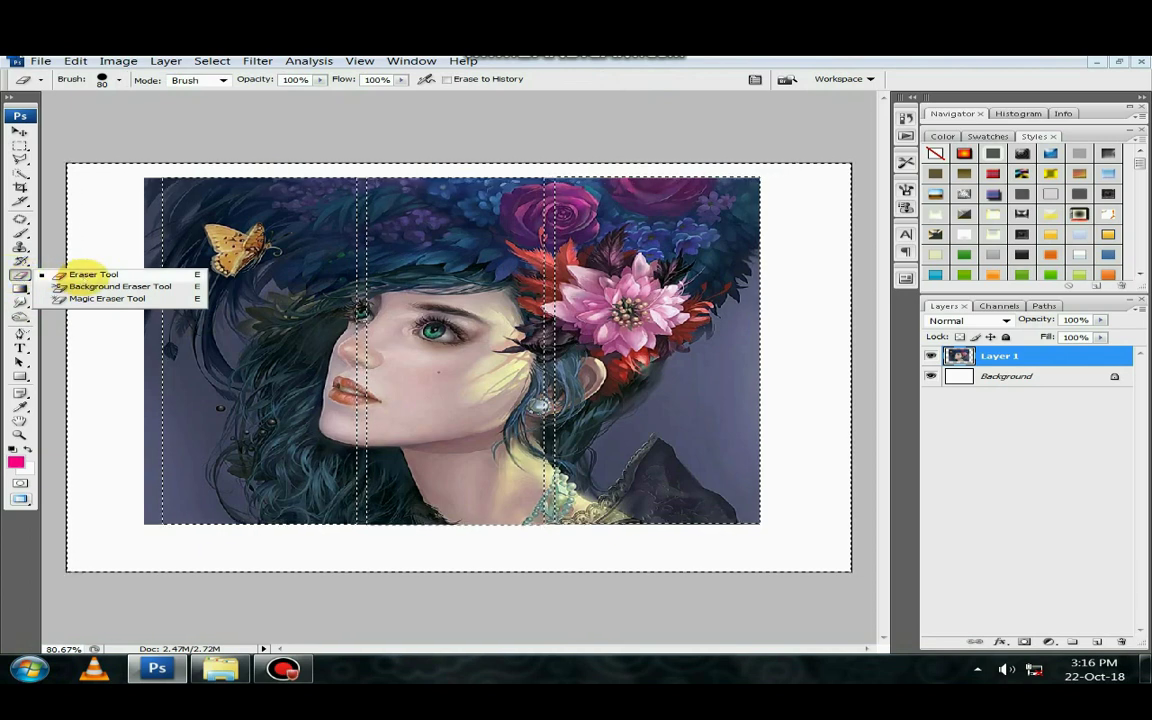
left_click(88, 274)
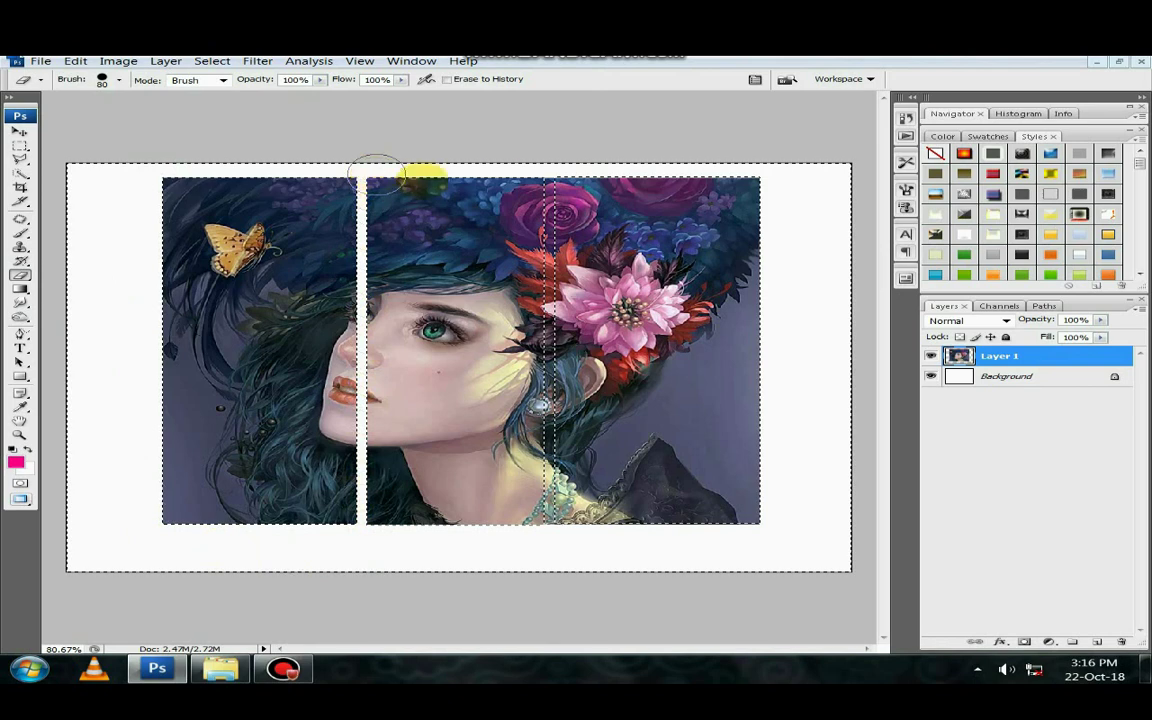
left_click_drag(548, 180, 552, 522)
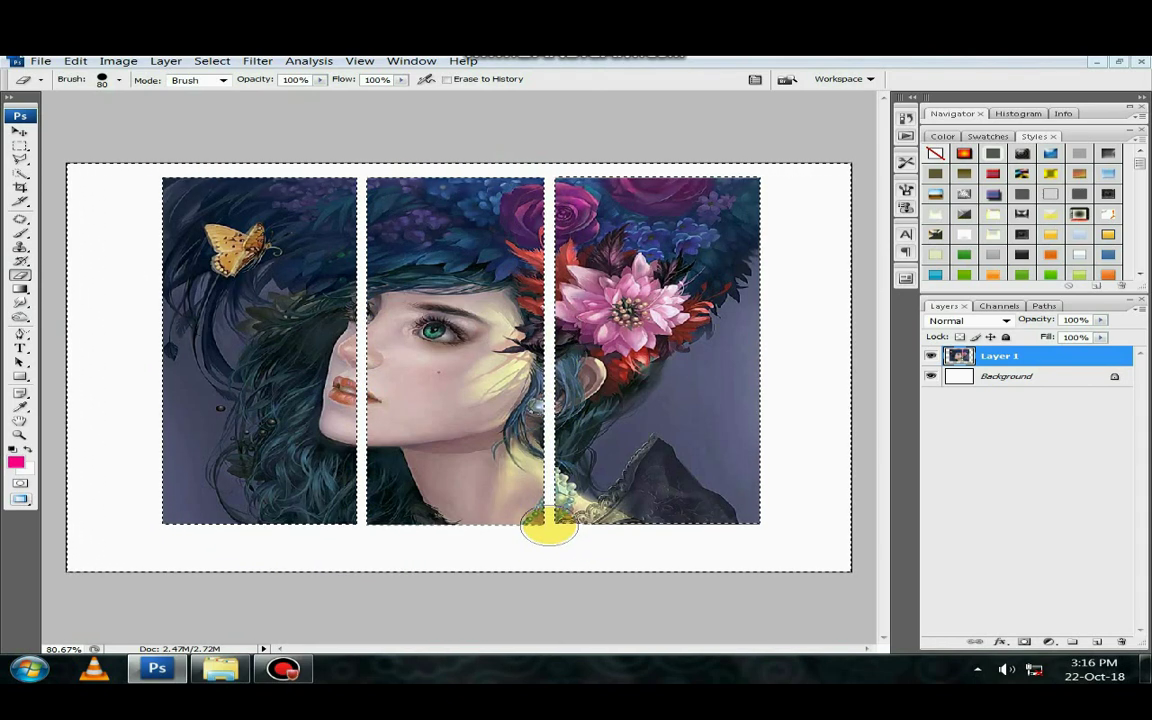
right_click(20, 145)
left_click(120, 145)
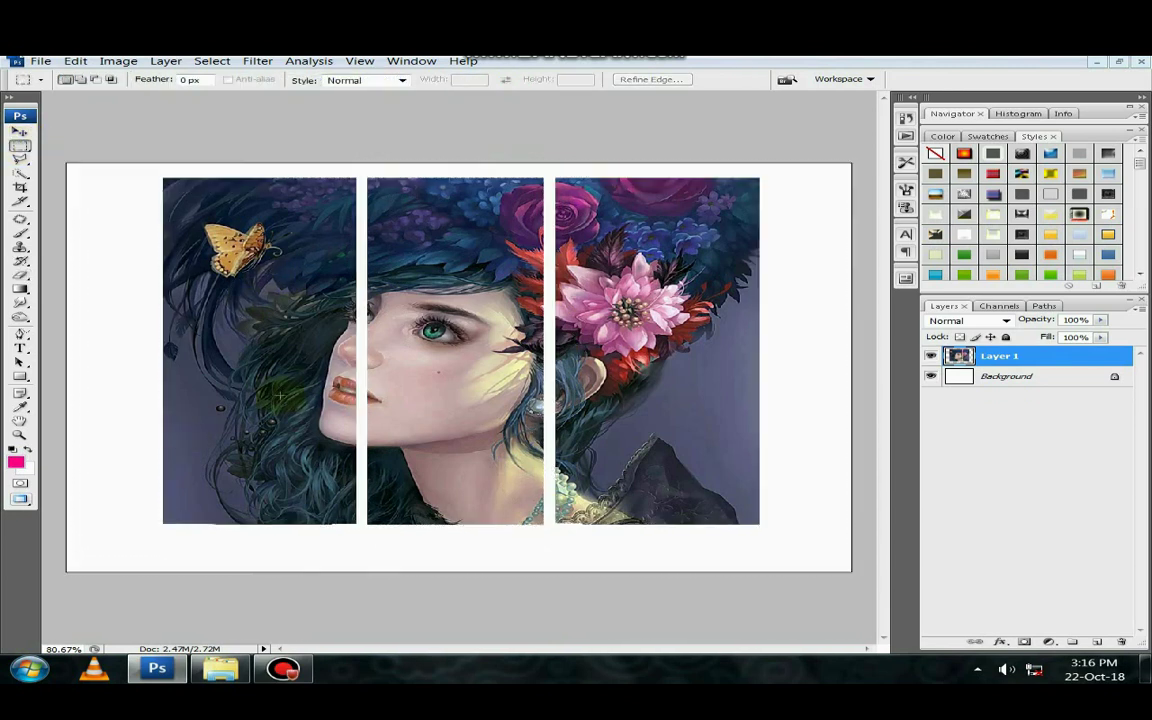
With the Background layer active, set the end colour stop of the black-to-red Gradient tool gradient to ff1149
left_click(1073, 383)
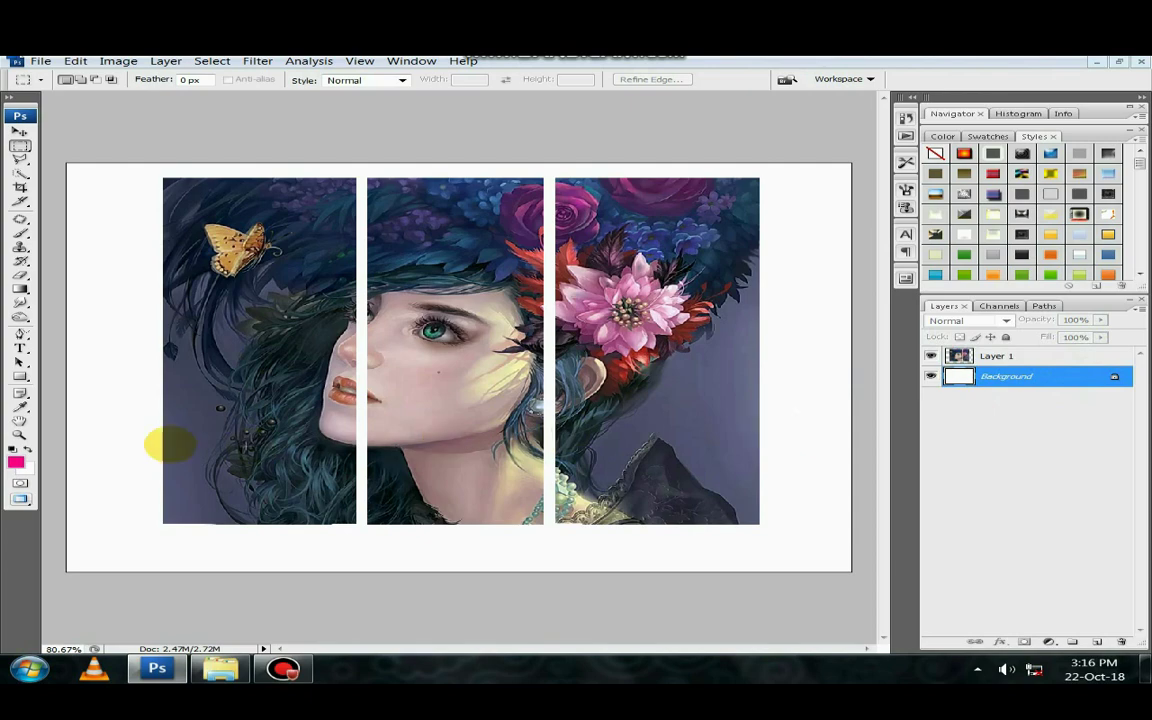
left_click_drag(19, 295, 62, 288)
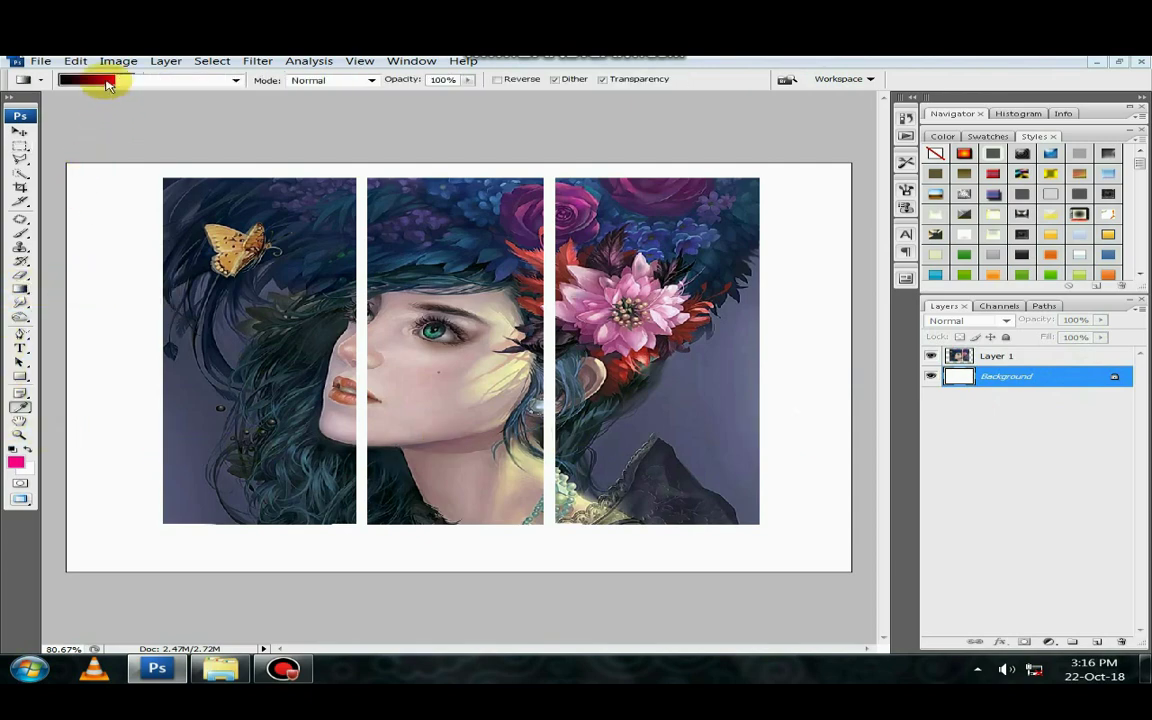
left_click(100, 79)
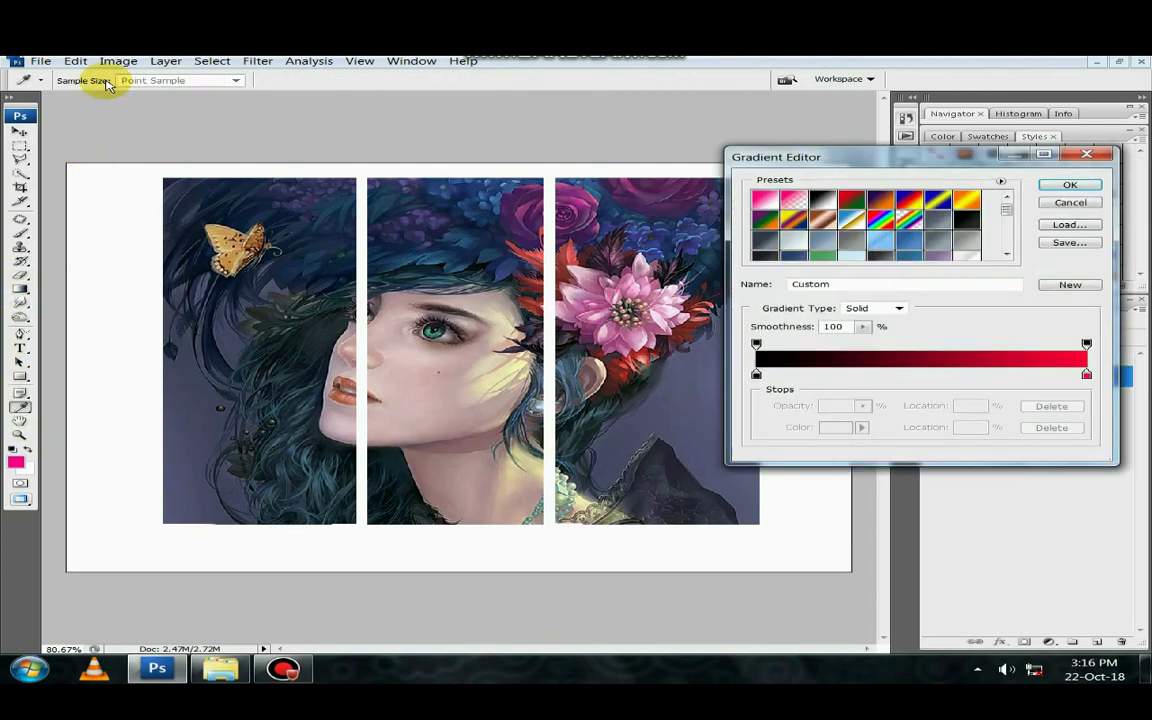
left_click(1088, 375)
left_click(838, 427)
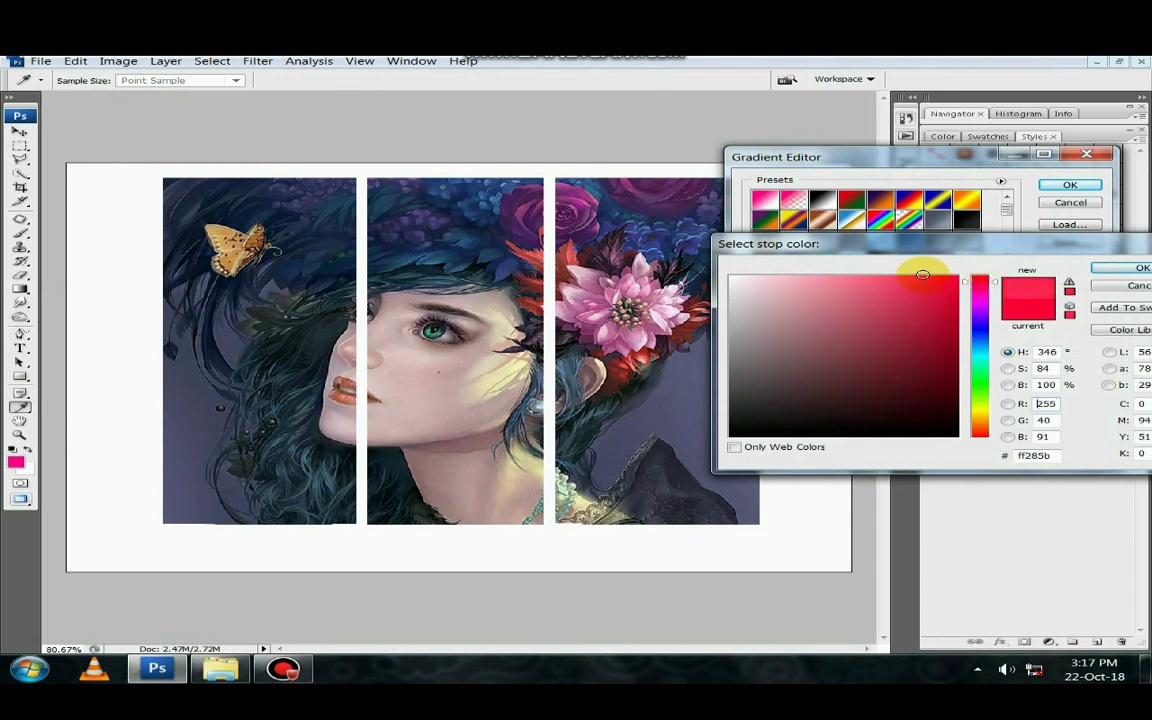
left_click(944, 274)
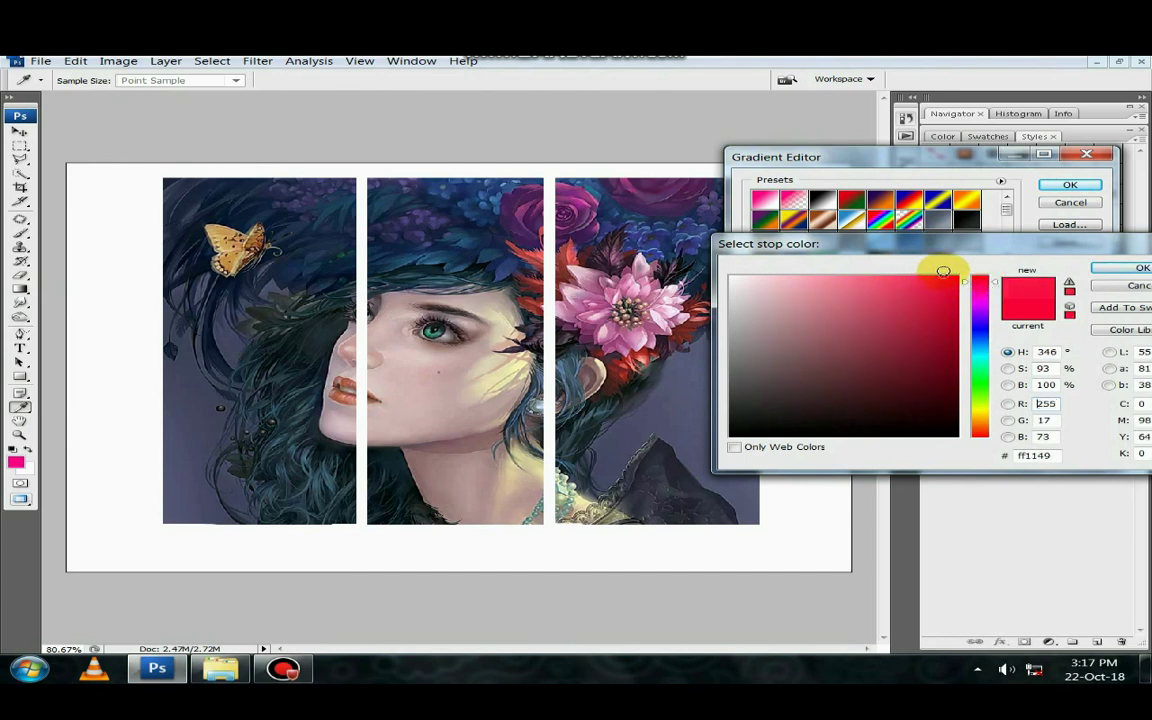
left_click(1105, 267)
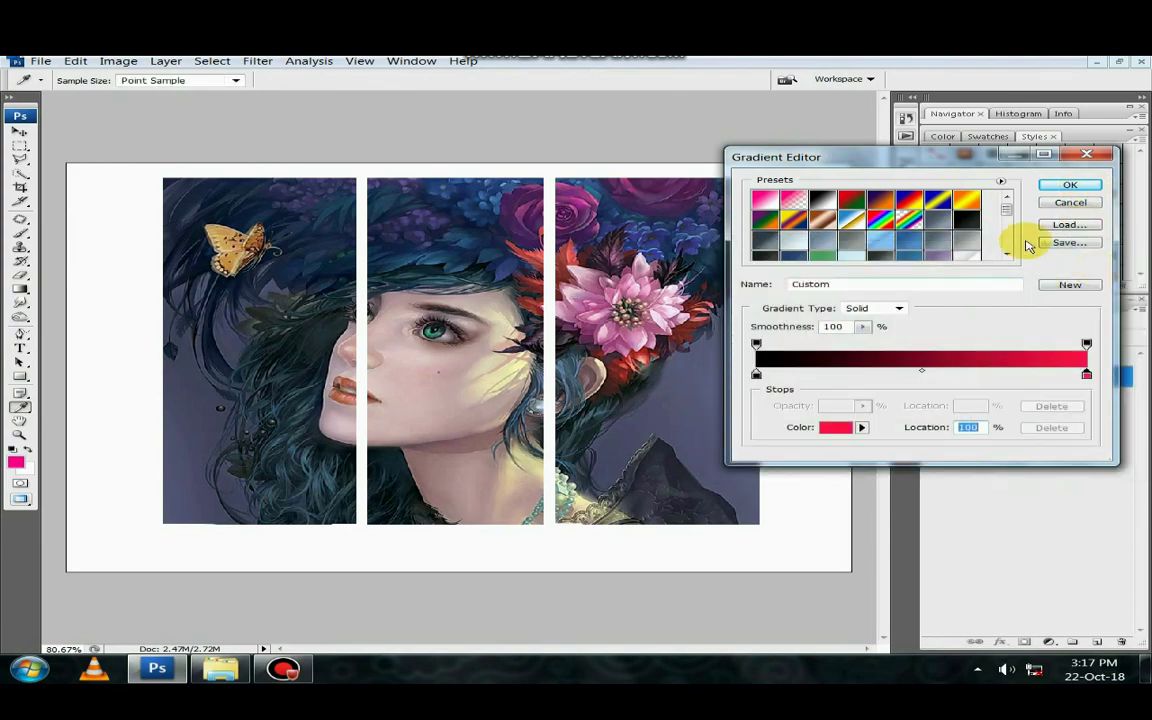
Fill the Background layer with the black-to-red linear gradient, running diagonally from the canvas's upper-left corner to near its lower-right corner
left_click(1068, 185)
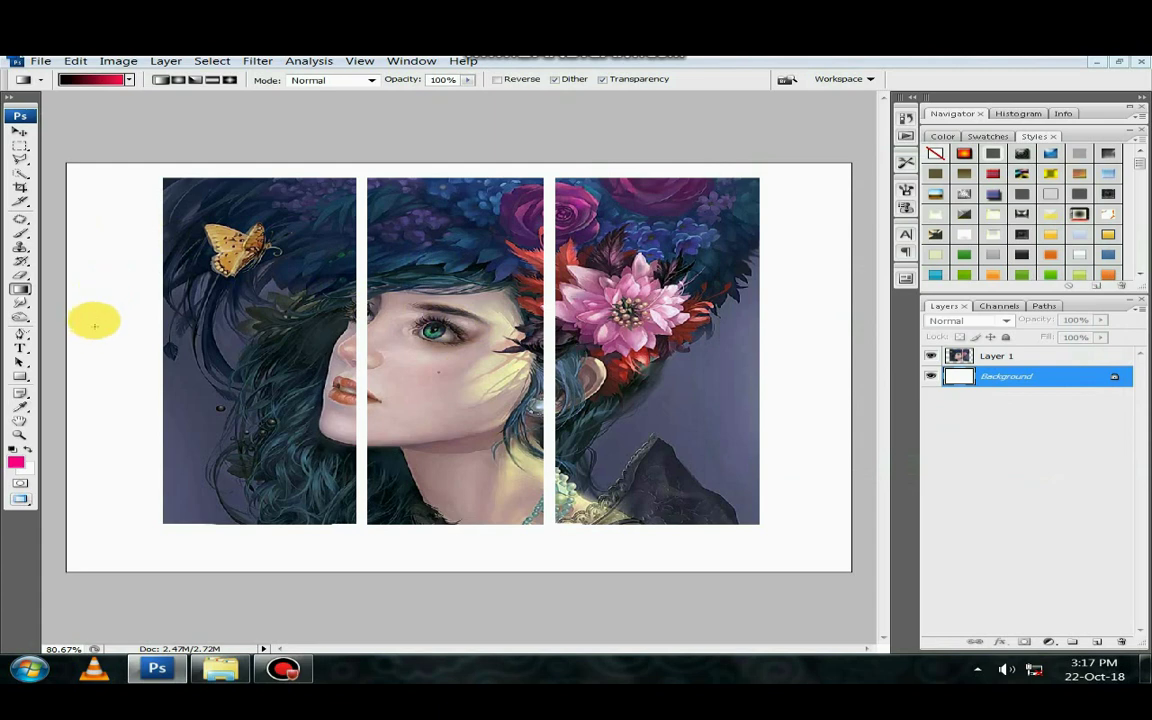
left_click_drag(70, 164, 835, 580)
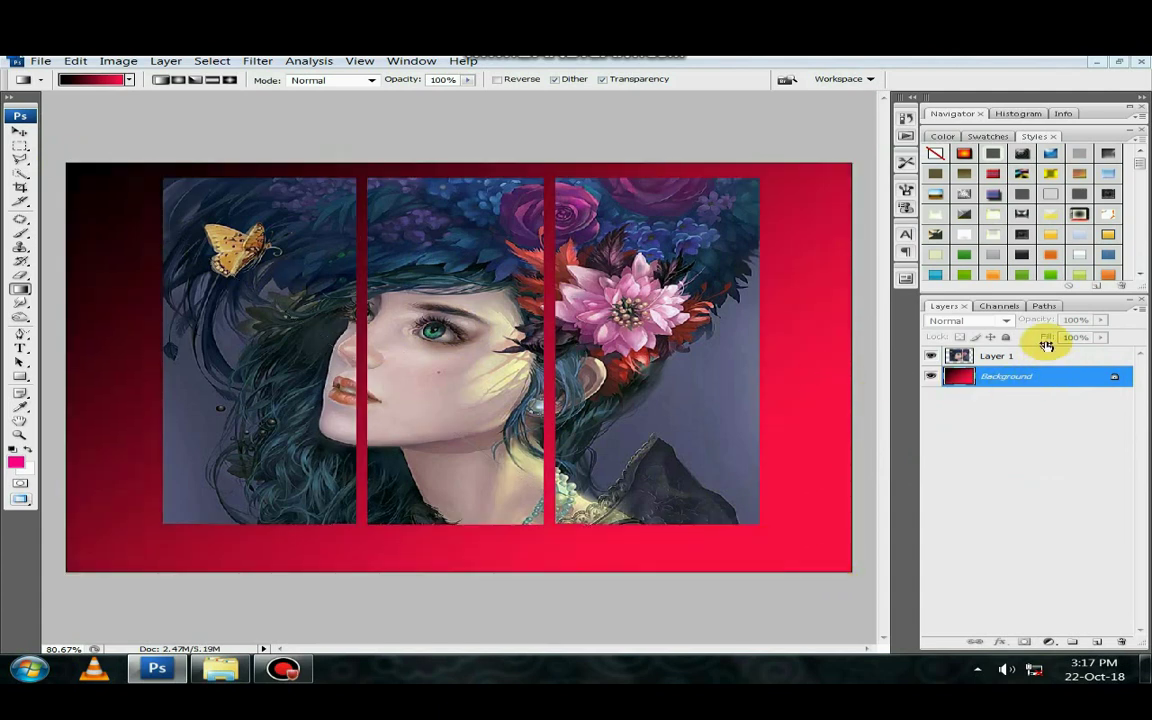
Scale the portrait panels on Layer 1 down slightly from their lower-right corner and shift them a little toward the lower right
left_click(1084, 361)
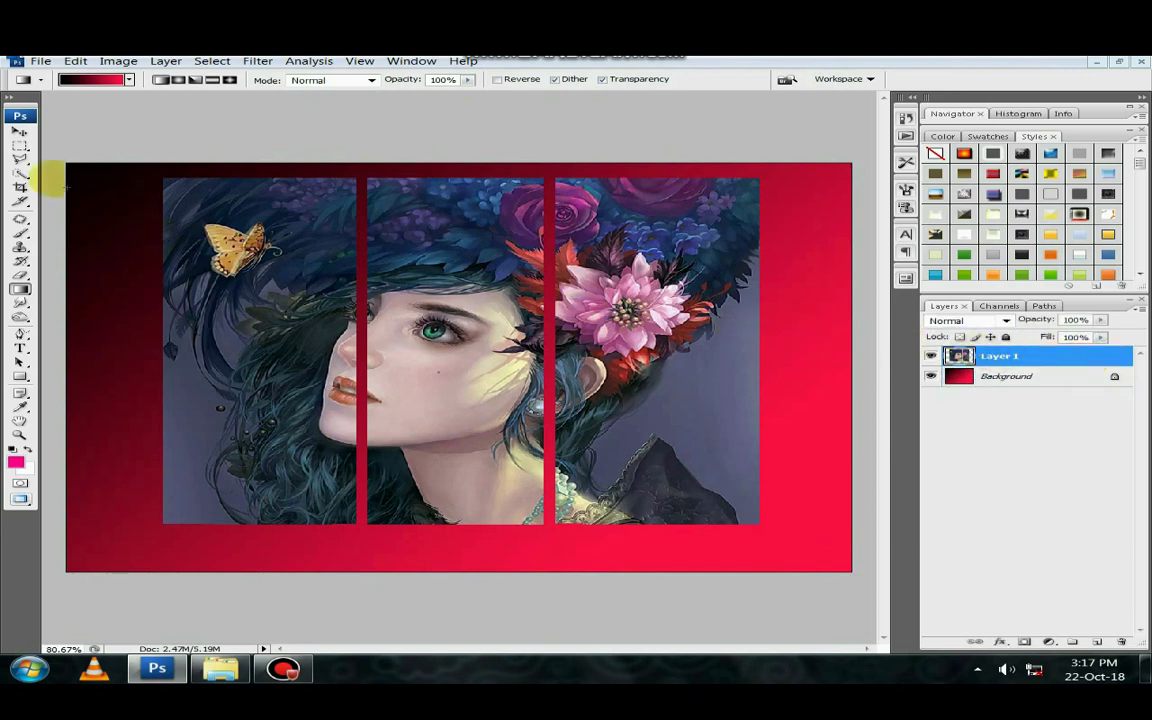
left_click(19, 131)
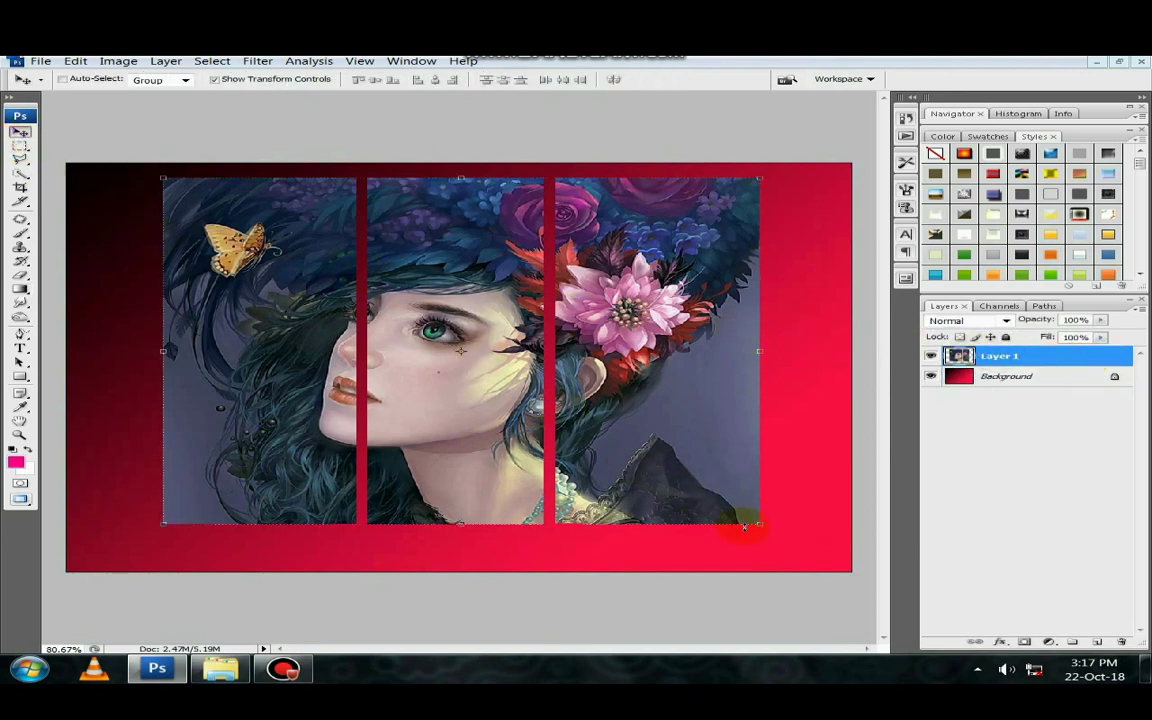
left_click_drag(760, 526, 722, 503)
key("Return")
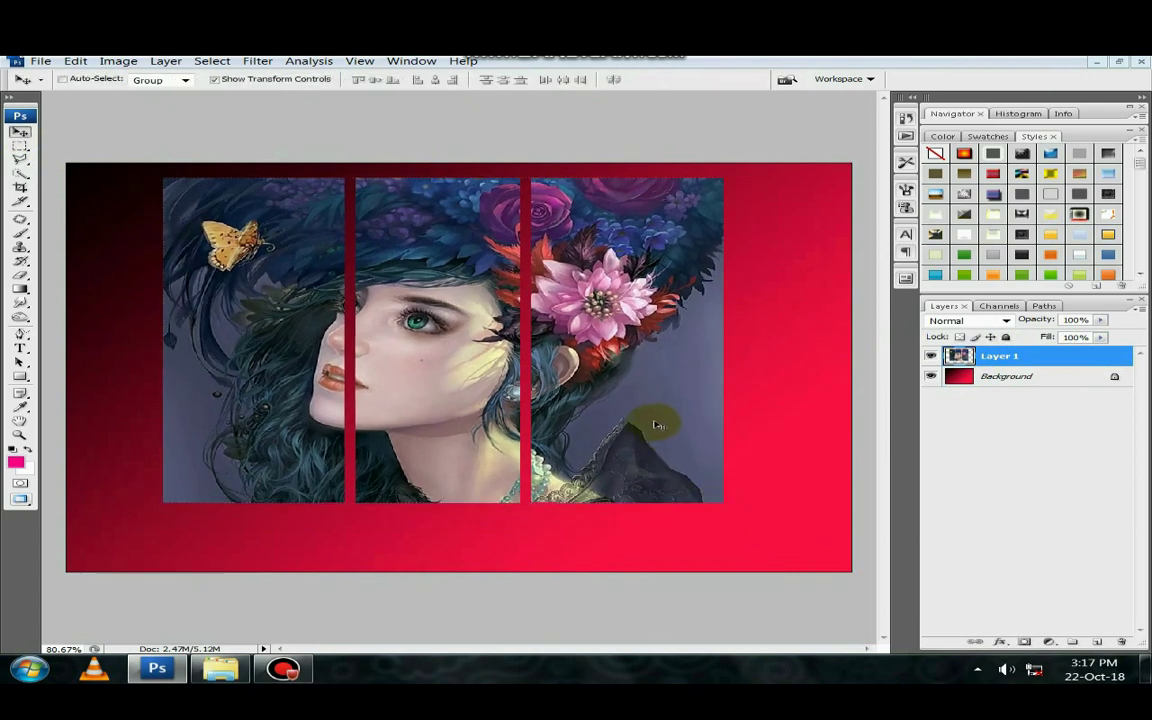
left_click_drag(655, 425, 662, 432)
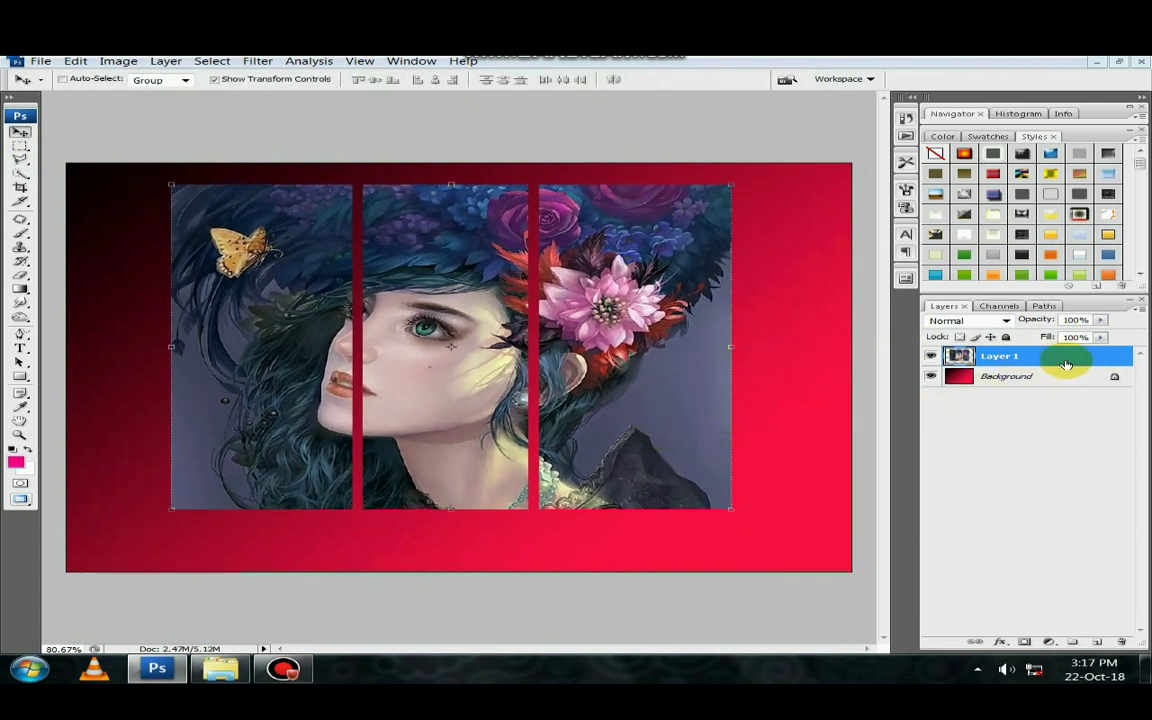
Add a drop shadow to Layer 1 with a distance of 9 px and a size of 6 px
double_click(1108, 360)
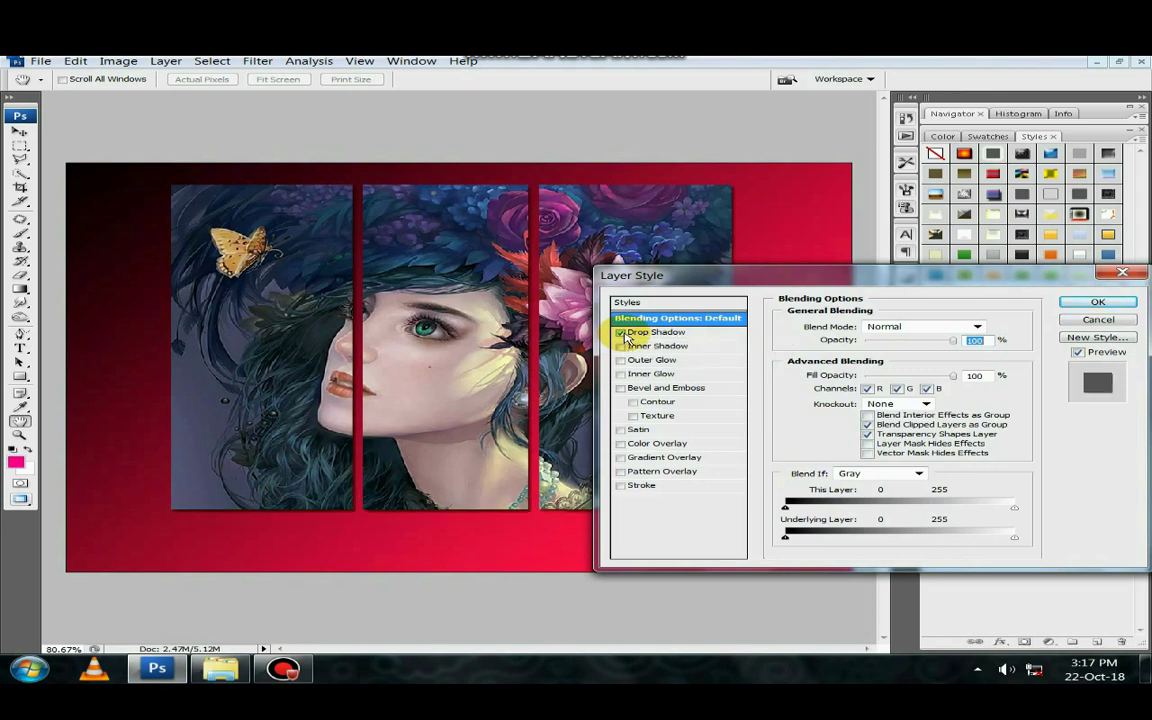
left_click(662, 332)
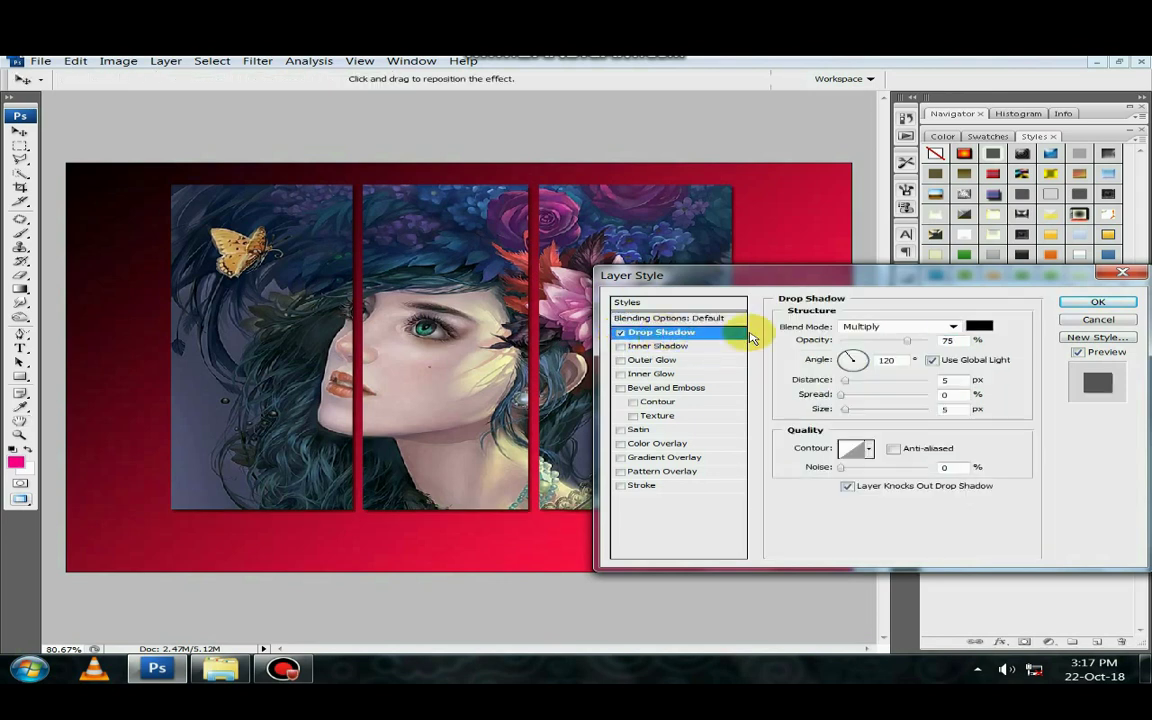
double_click(959, 379)
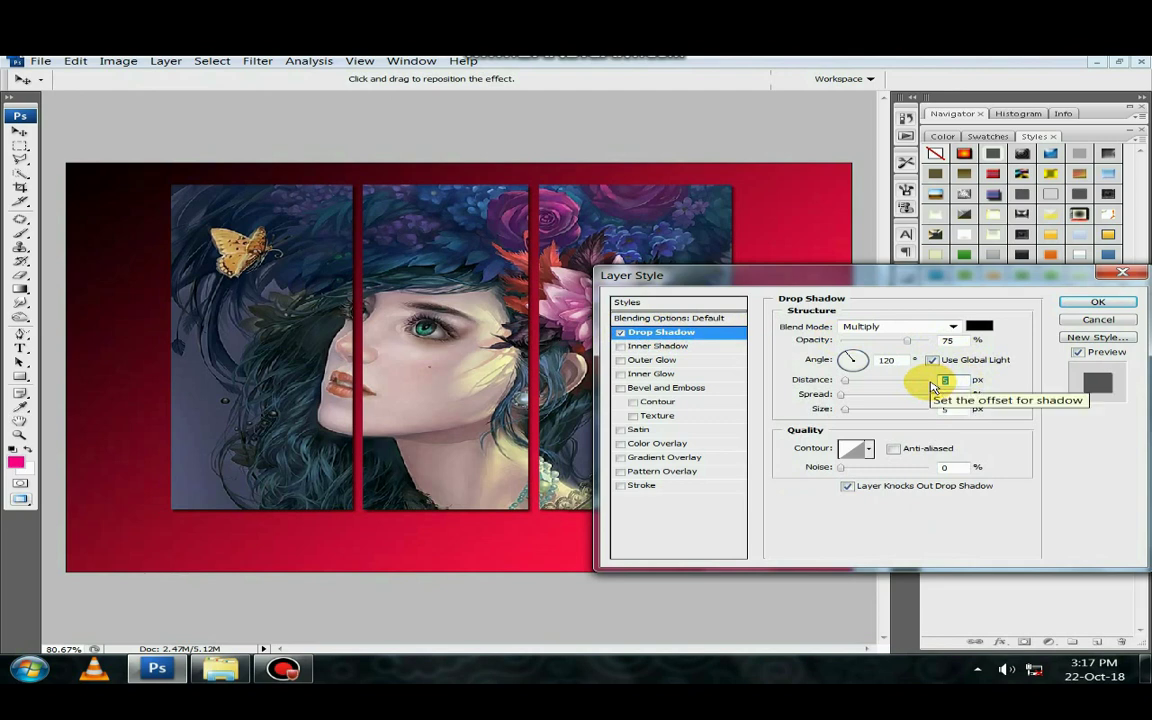
type("9")
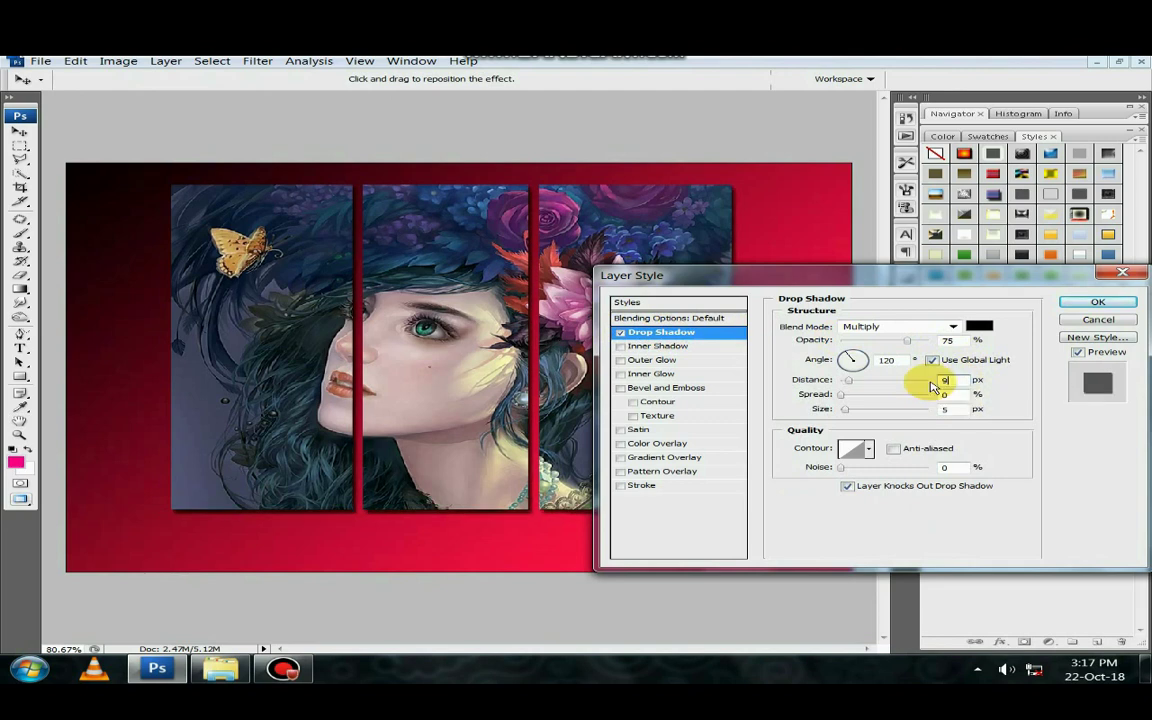
double_click(942, 409)
type("8")
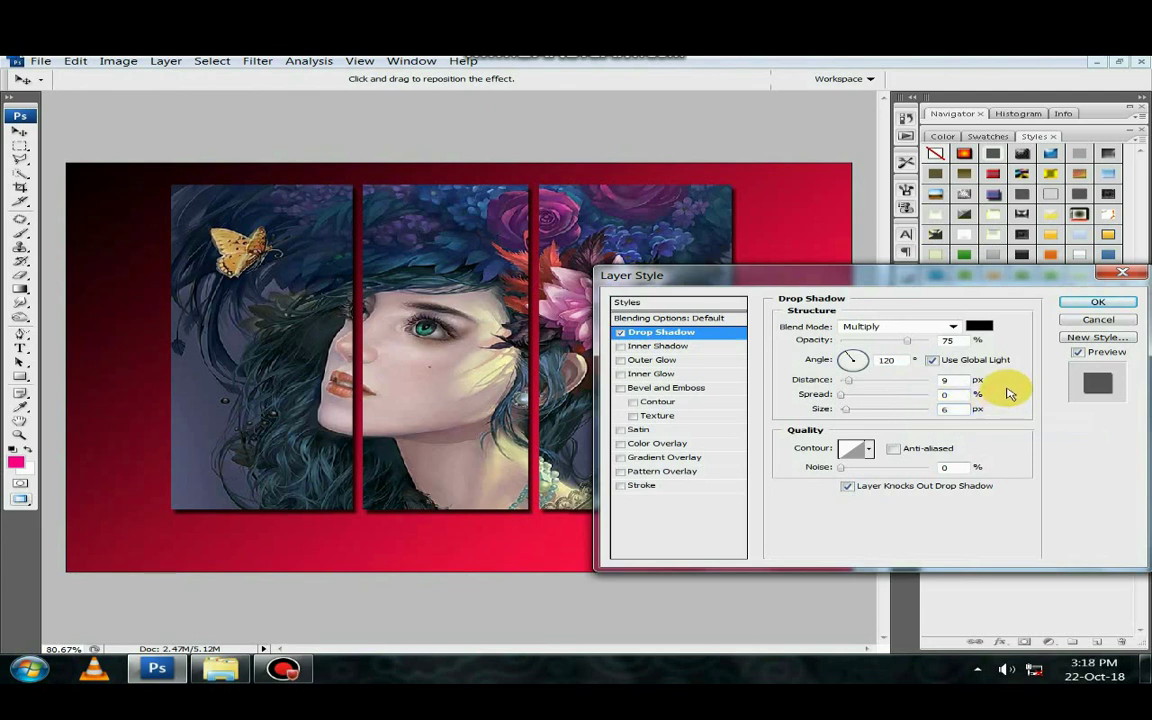
Add a Bevel and Emboss effect with a depth of 555% to Layer 1 and apply the layer style
left_click(620, 388)
left_click(700, 390)
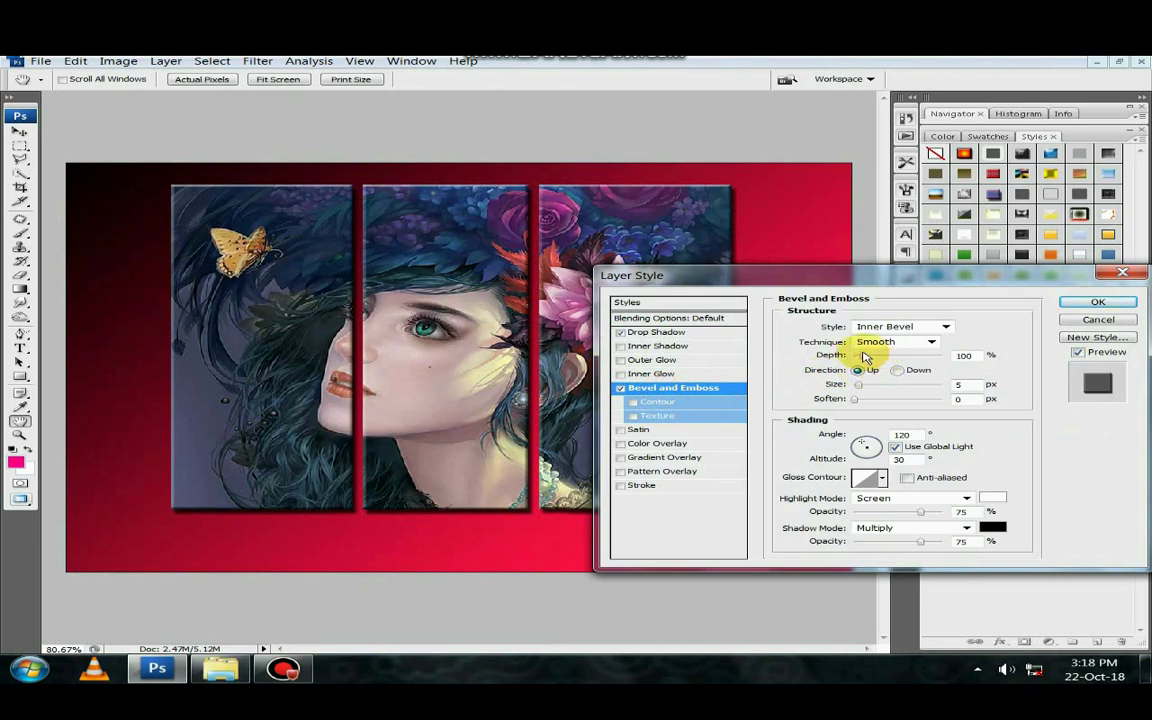
left_click_drag(866, 362, 909, 364)
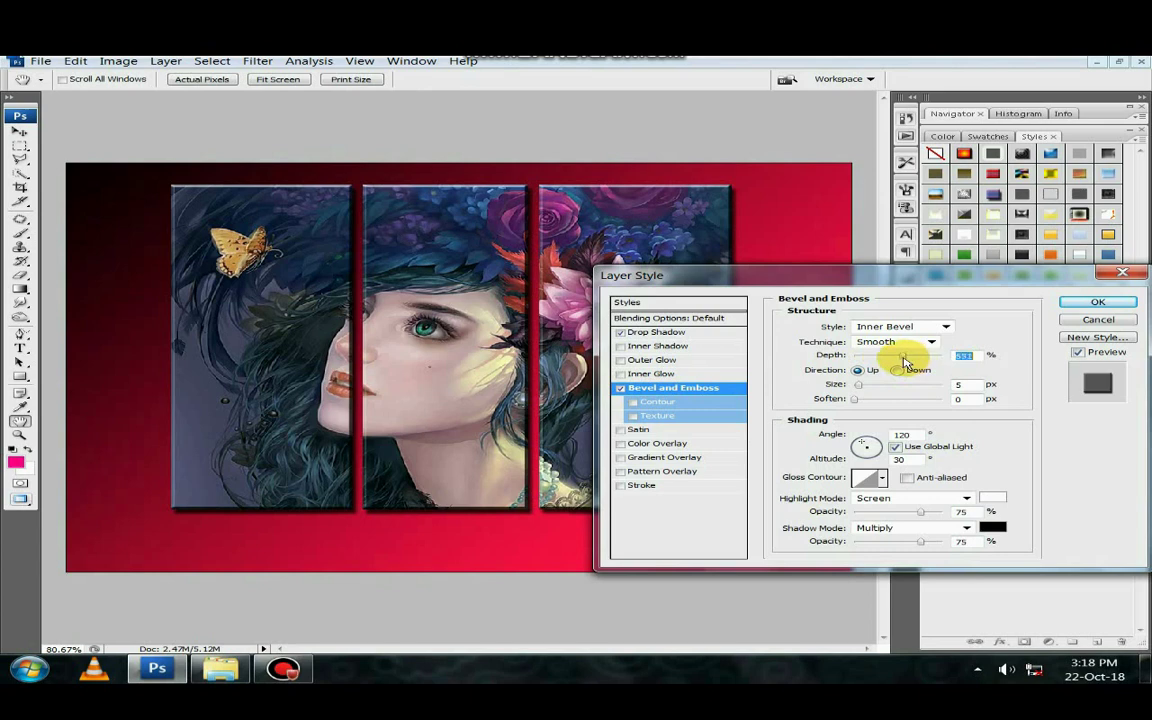
type("55")
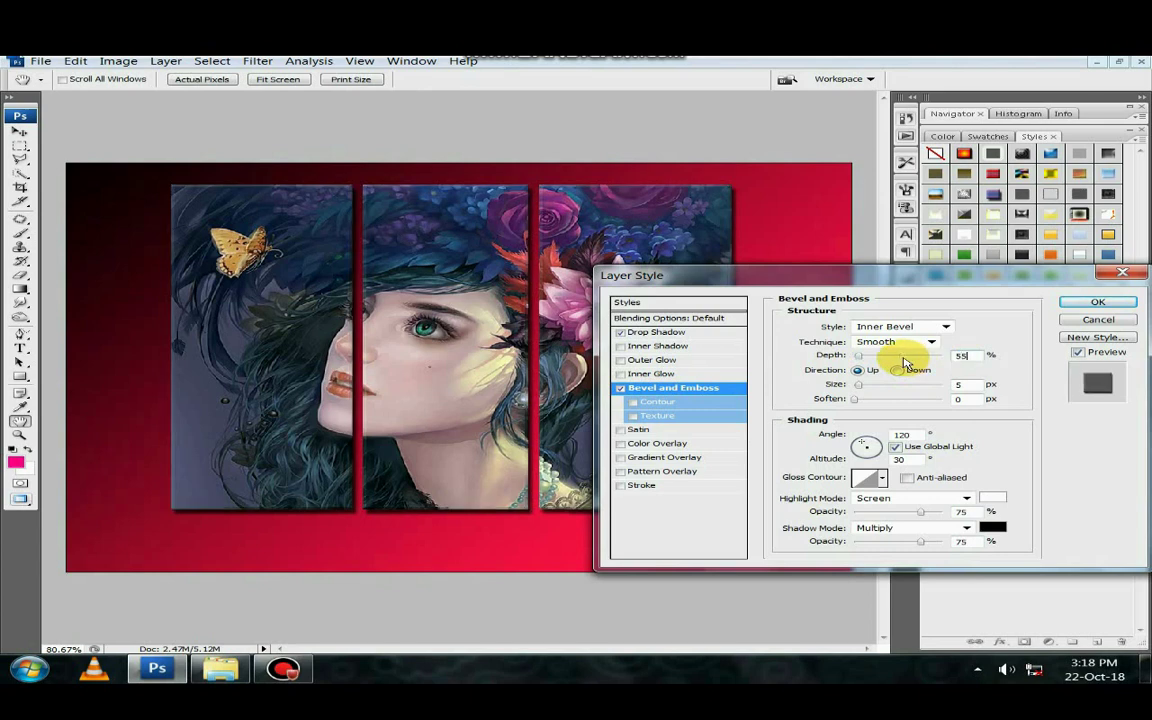
type("5")
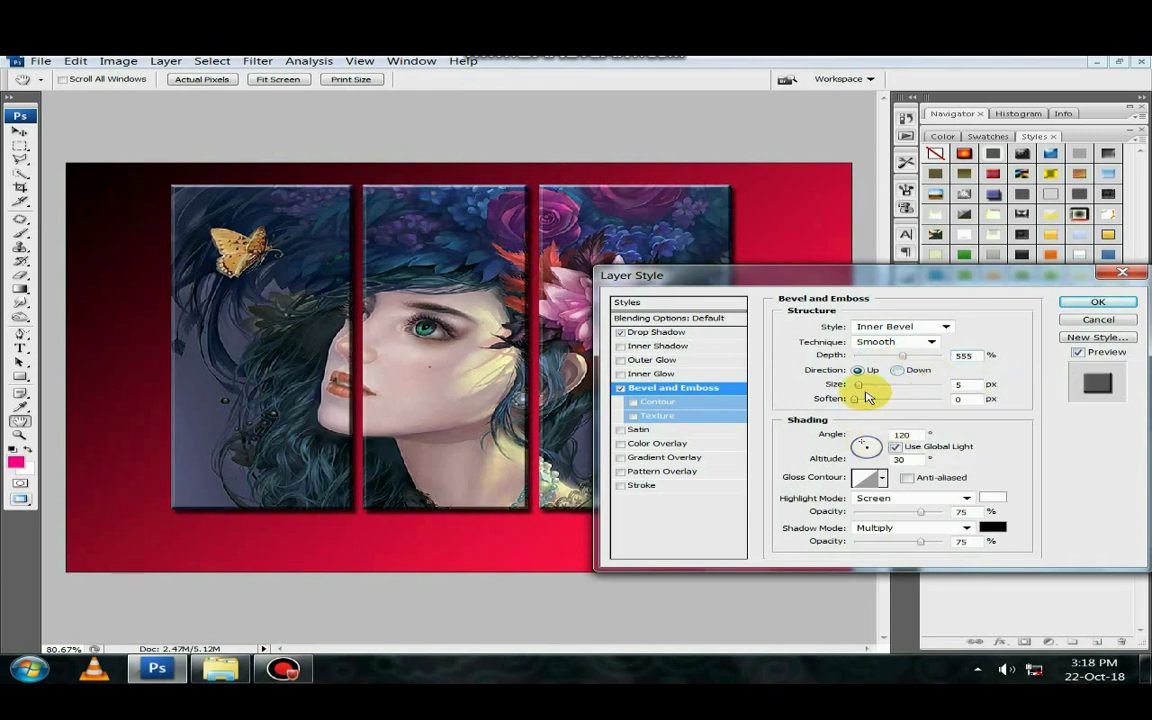
left_click(1098, 302)
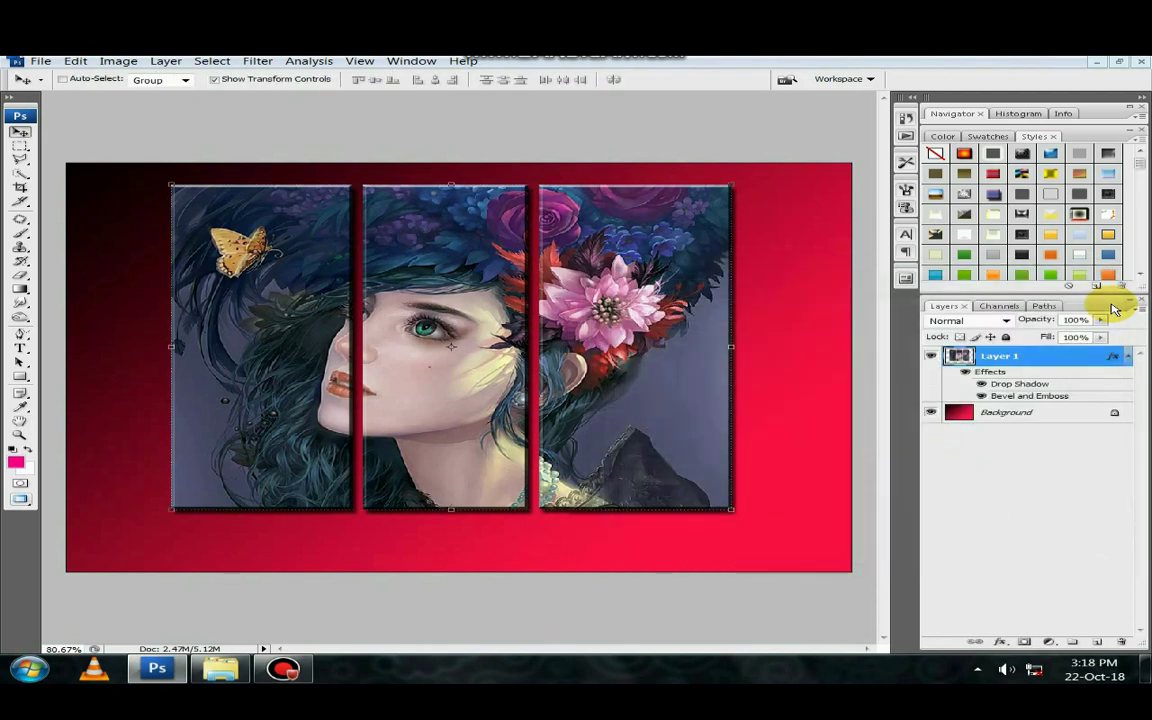
Add a text box below the panels reading "Your text here" in white 14 pt Olga, and shrink the box around the text
left_click(995, 503)
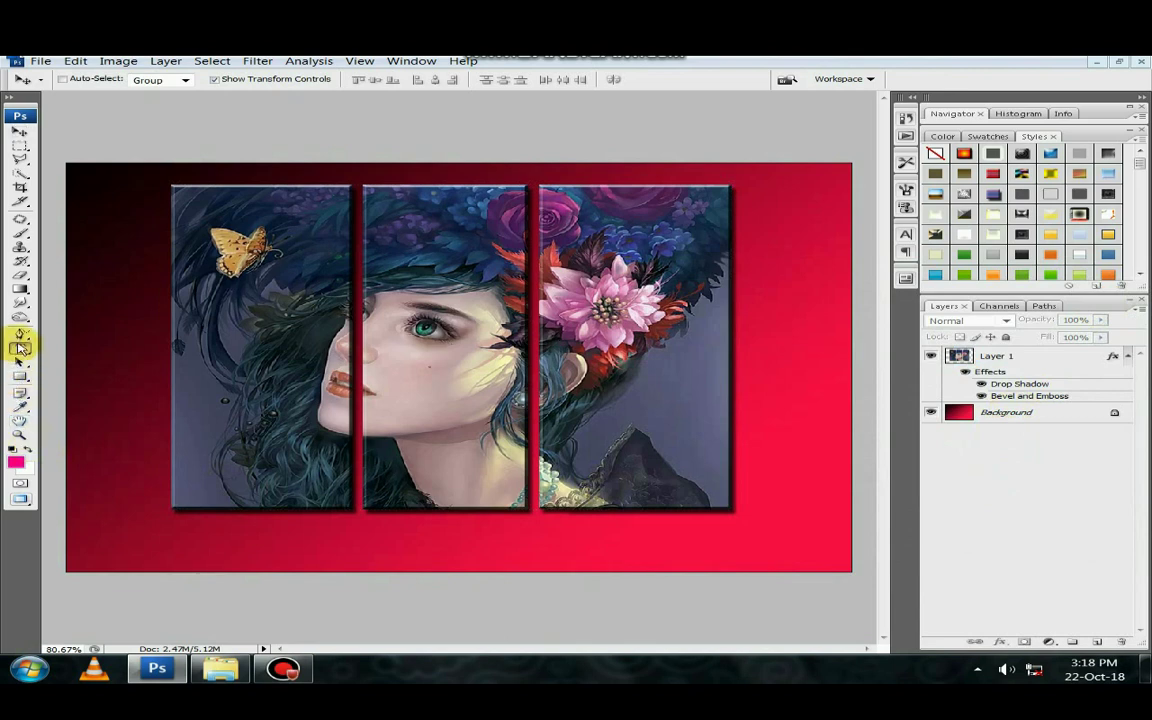
left_click(21, 348)
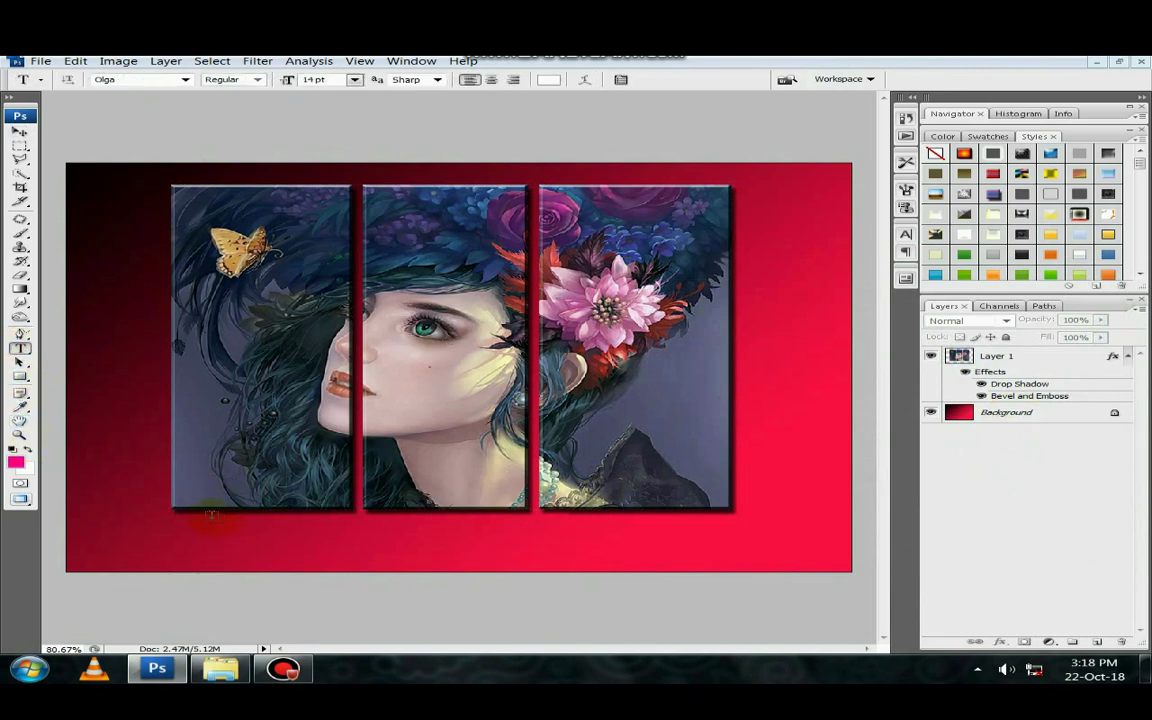
left_click_drag(213, 510, 732, 570)
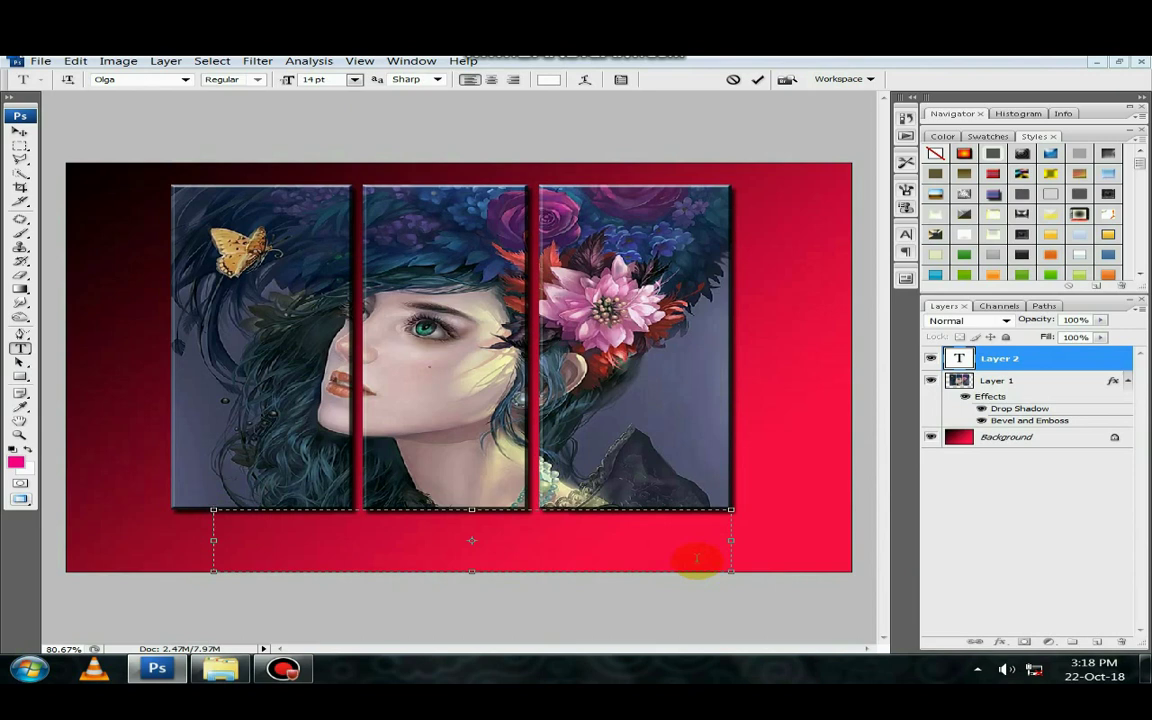
type("YOU")
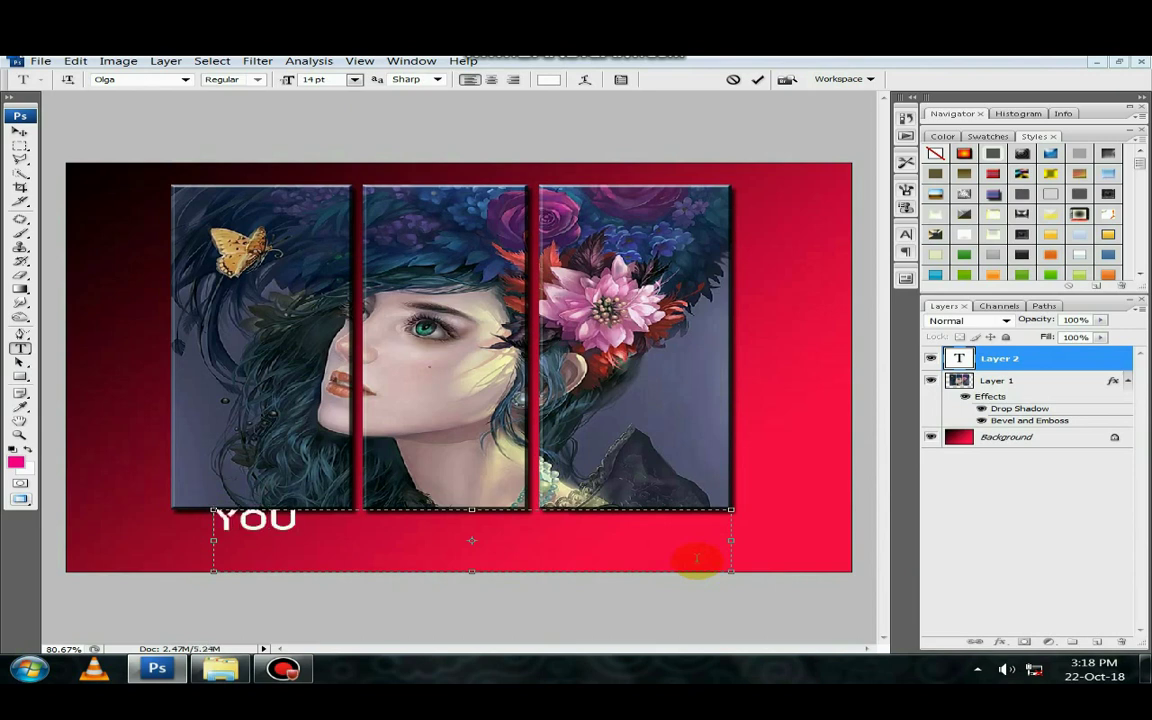
type("R TEXT")
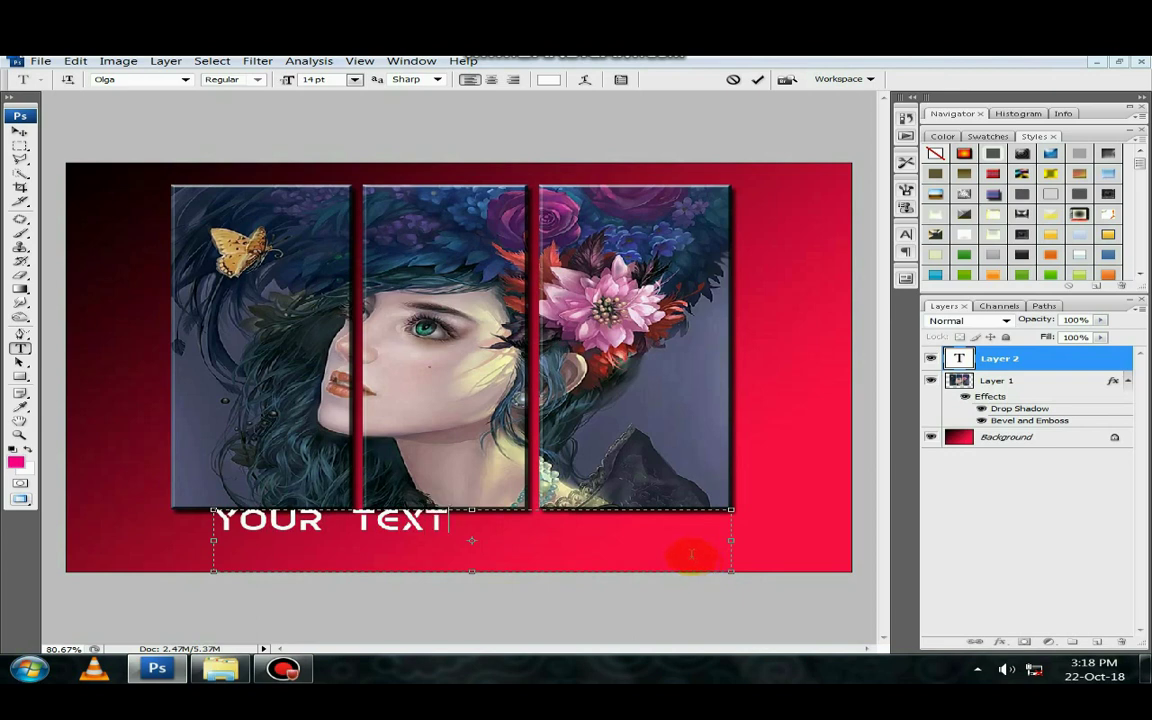
type(" HERE")
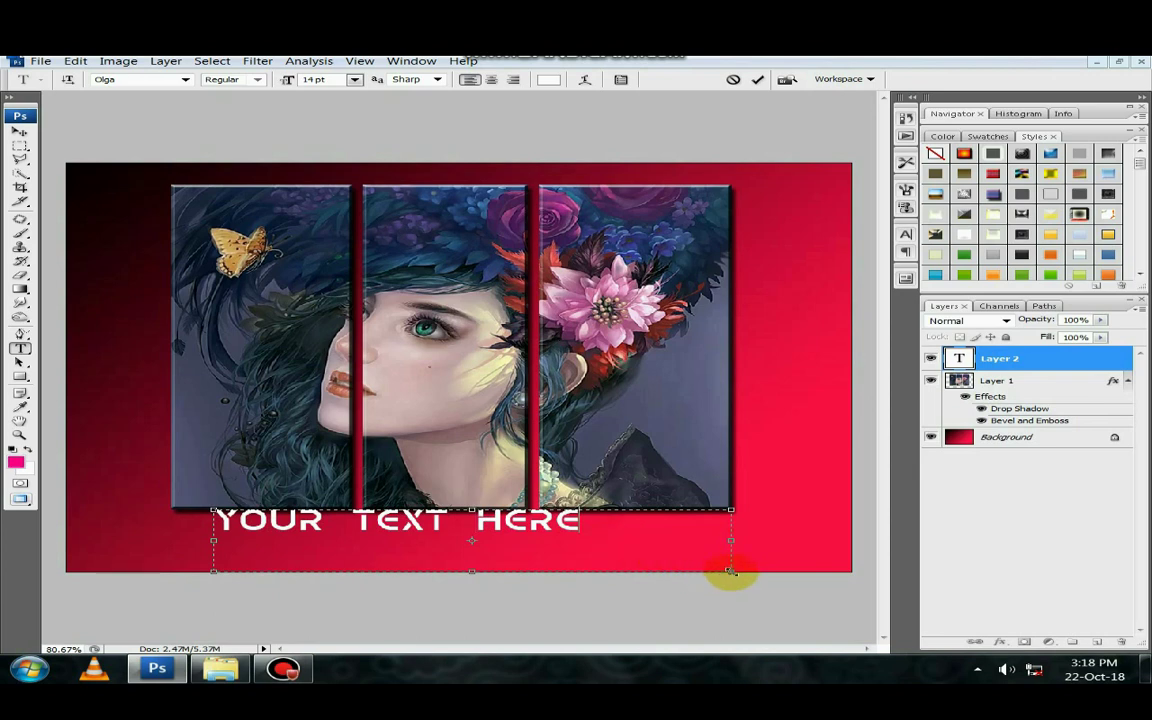
left_click_drag(731, 570, 615, 538)
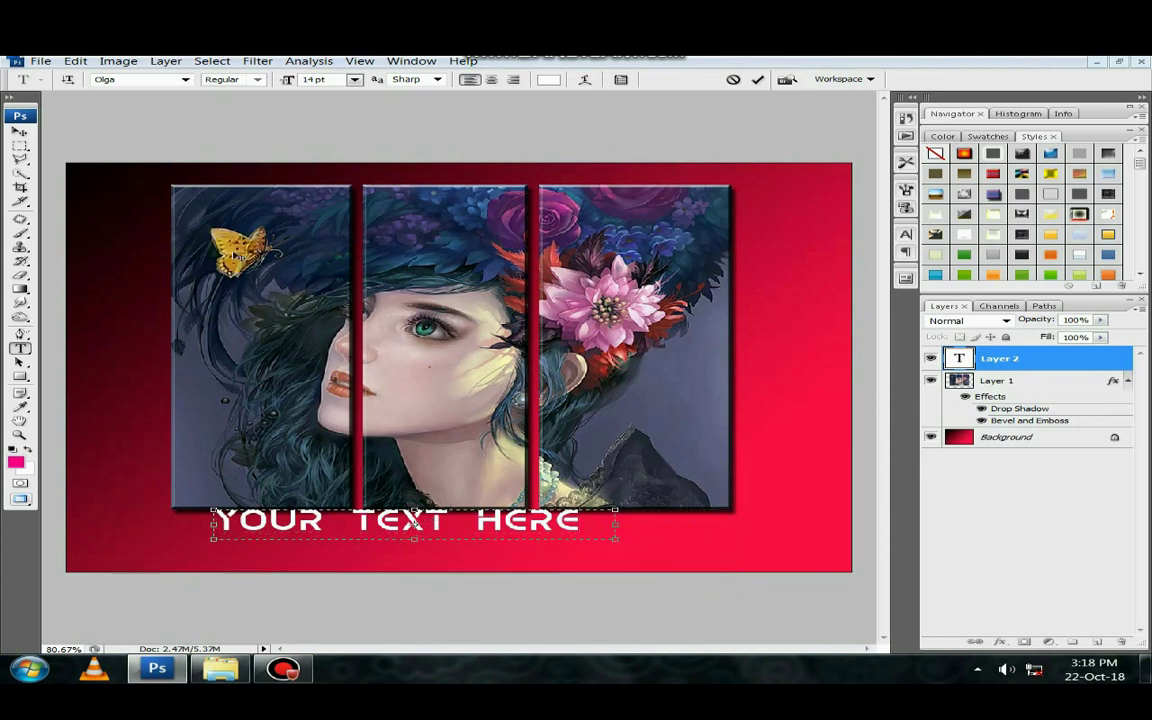
Move the text clear of the panels so it sits roughly centred beneath them, and give it a default drop shadow
left_click(20, 131)
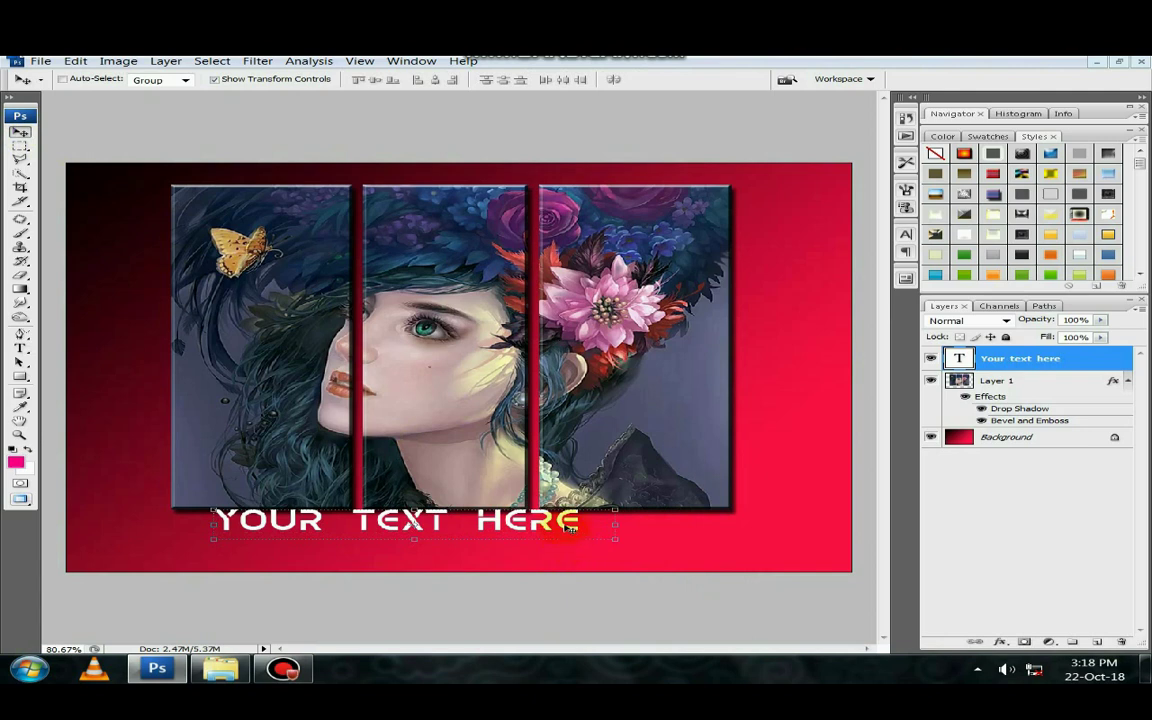
left_click_drag(567, 527, 631, 540)
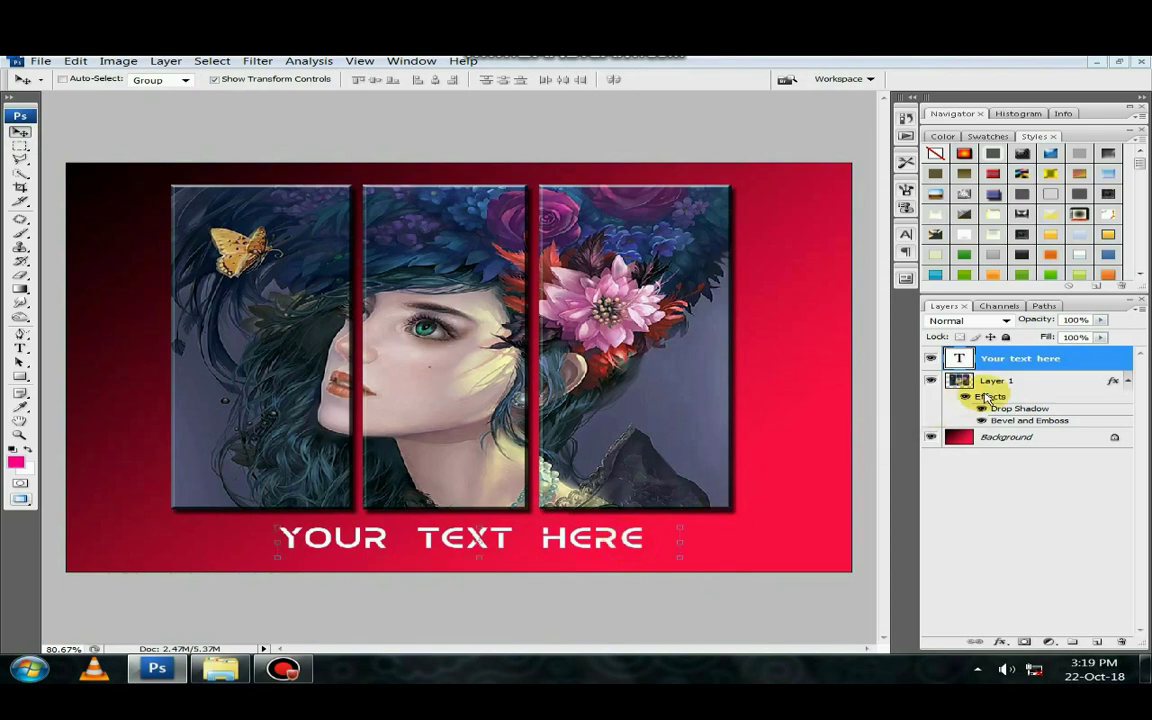
double_click(1105, 359)
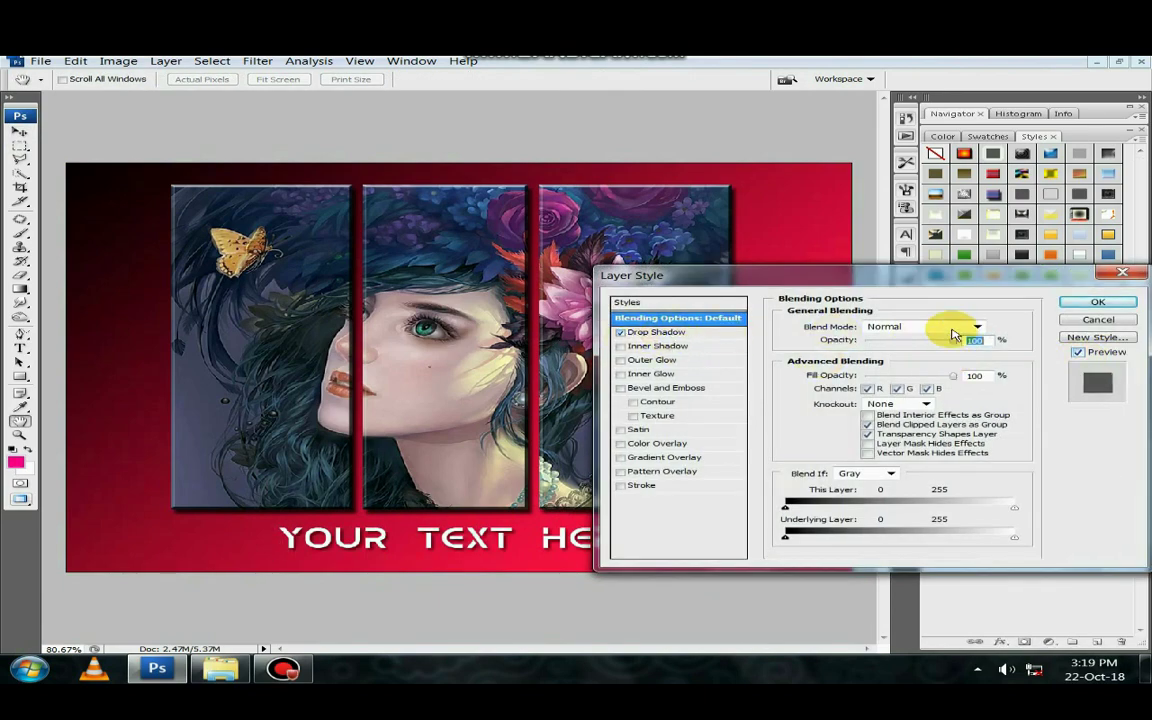
left_click(1098, 302)
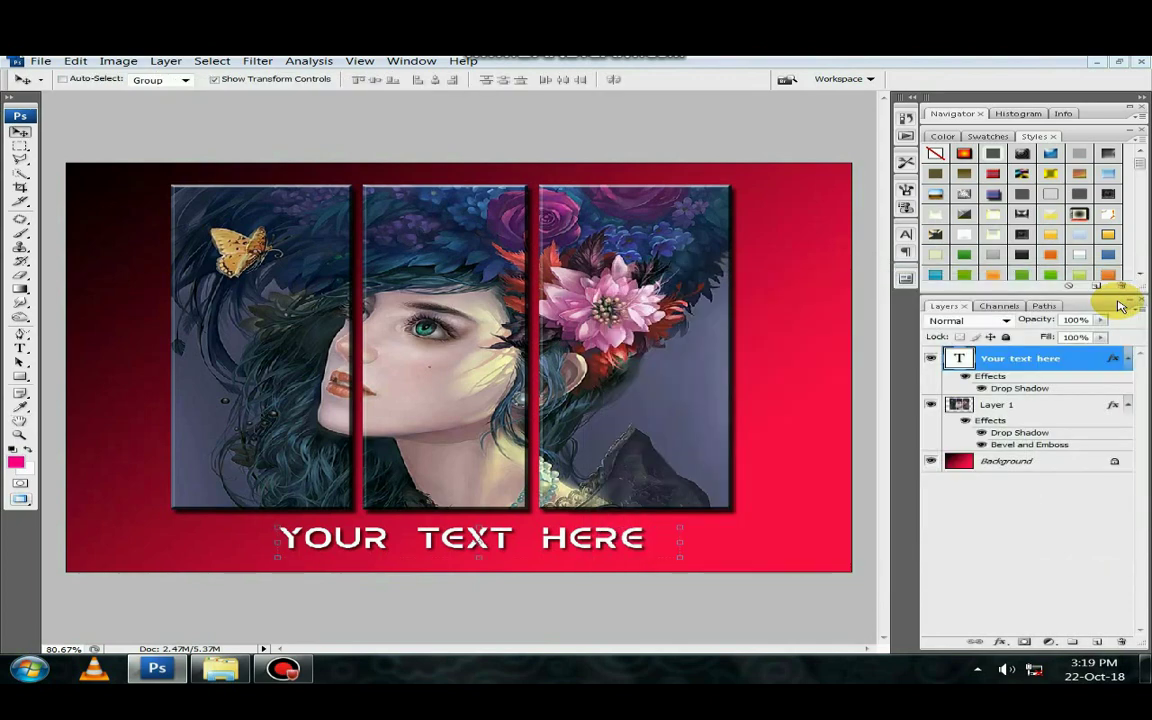
Save a copy of the design to the Desktop as wallpaper.jpg in JPEG format at Maximum quality 12
key("ctrl+plus")
key("ctrl+minus")
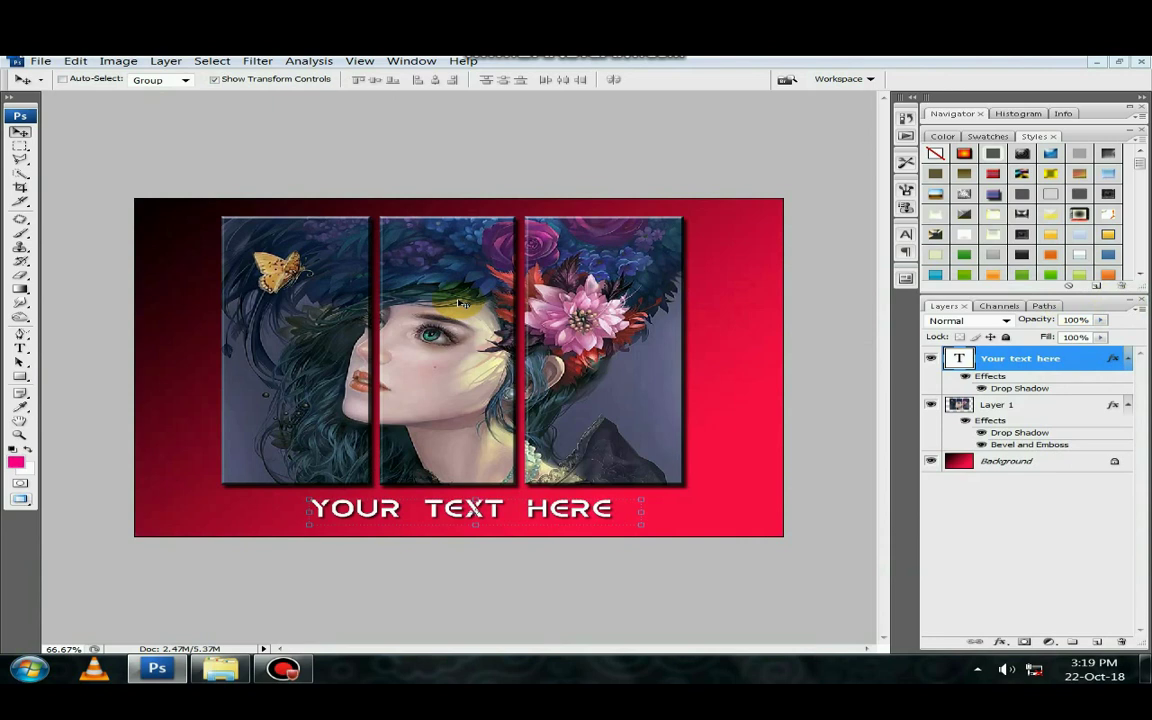
left_click(38, 62)
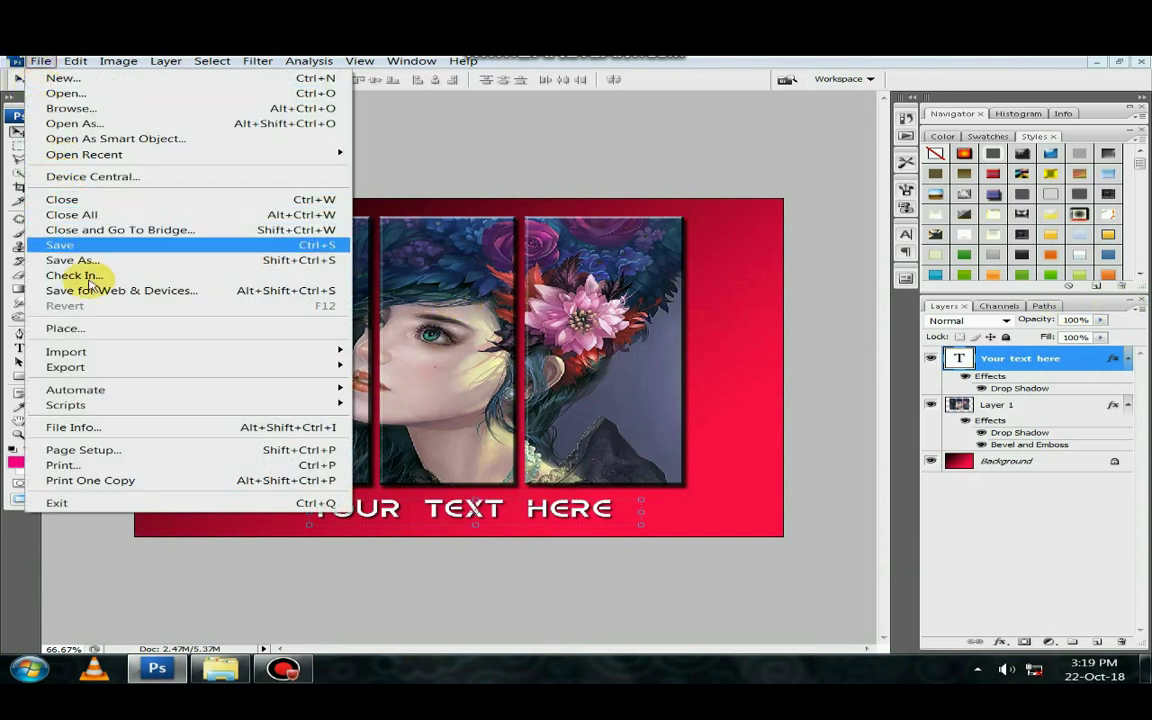
left_click(118, 259)
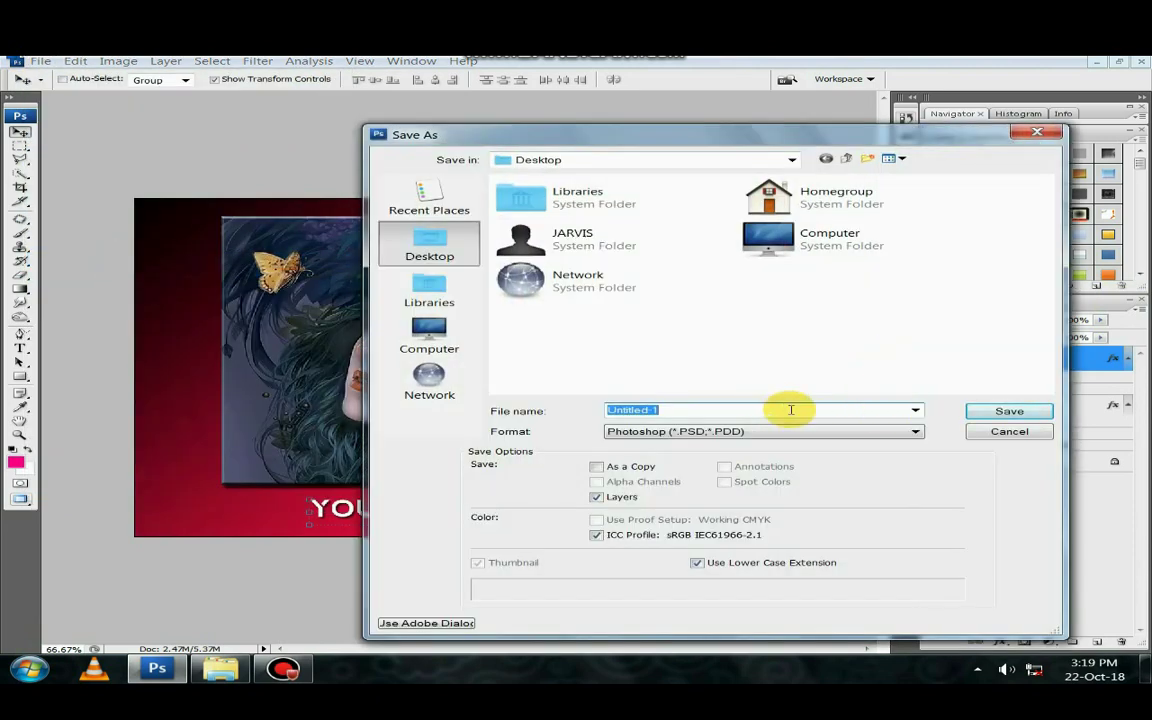
type("wallpaper")
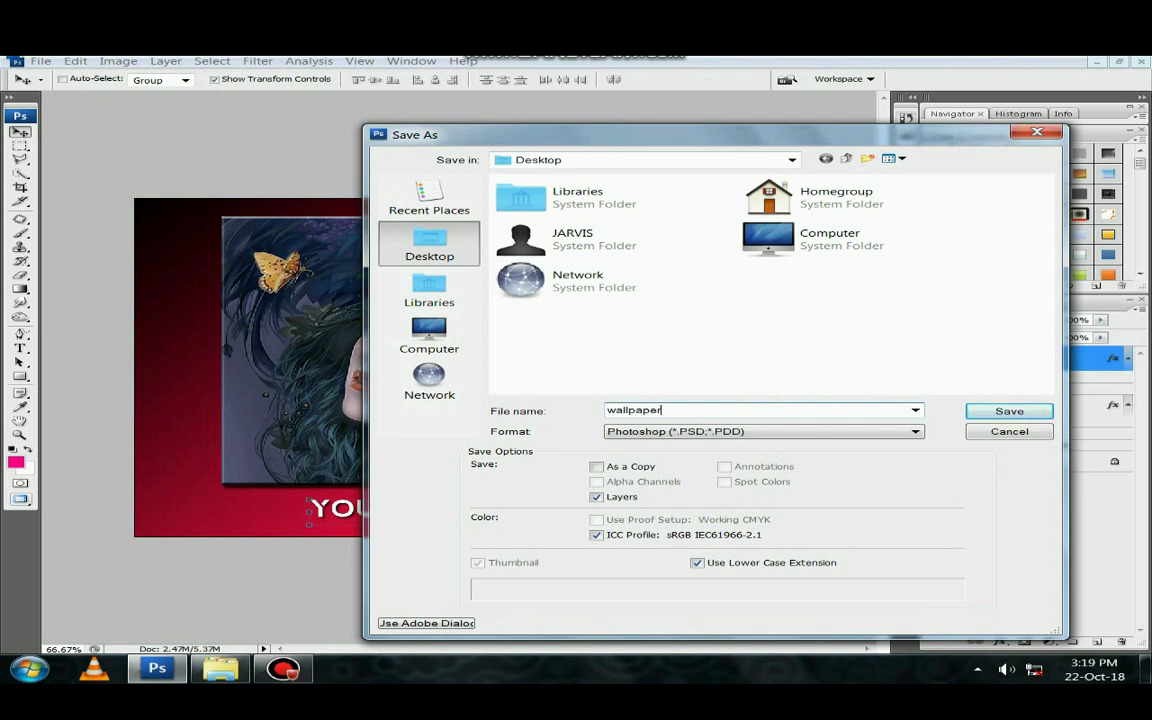
left_click(789, 431)
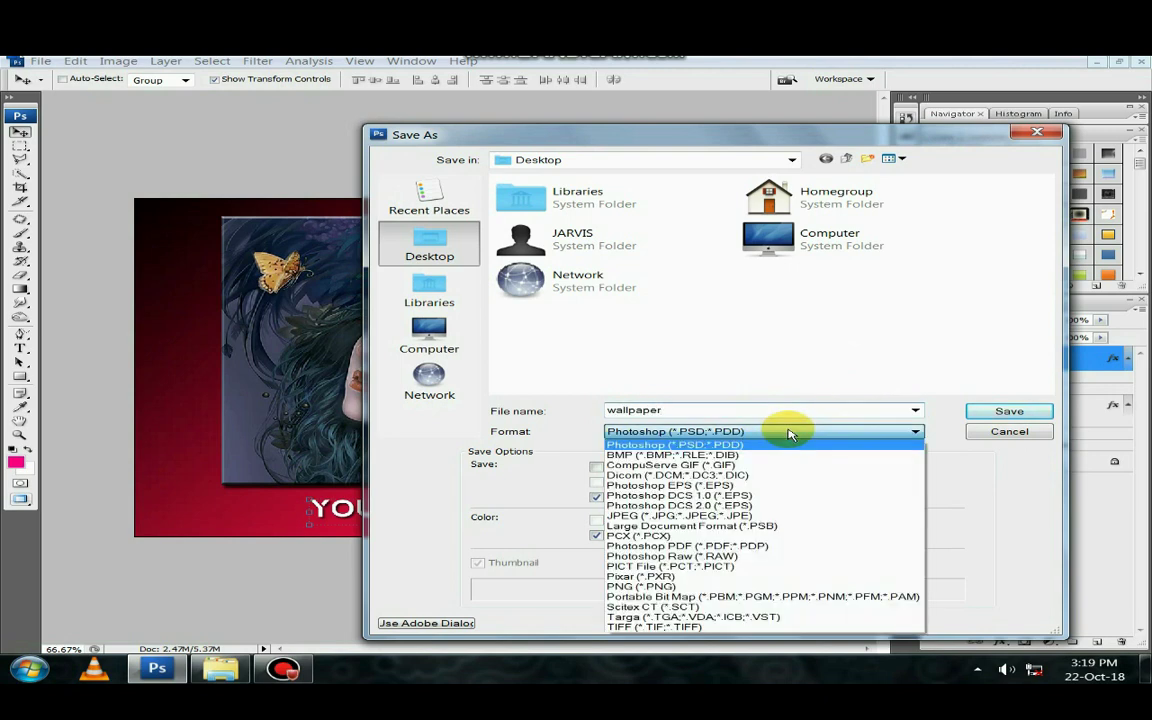
left_click(748, 515)
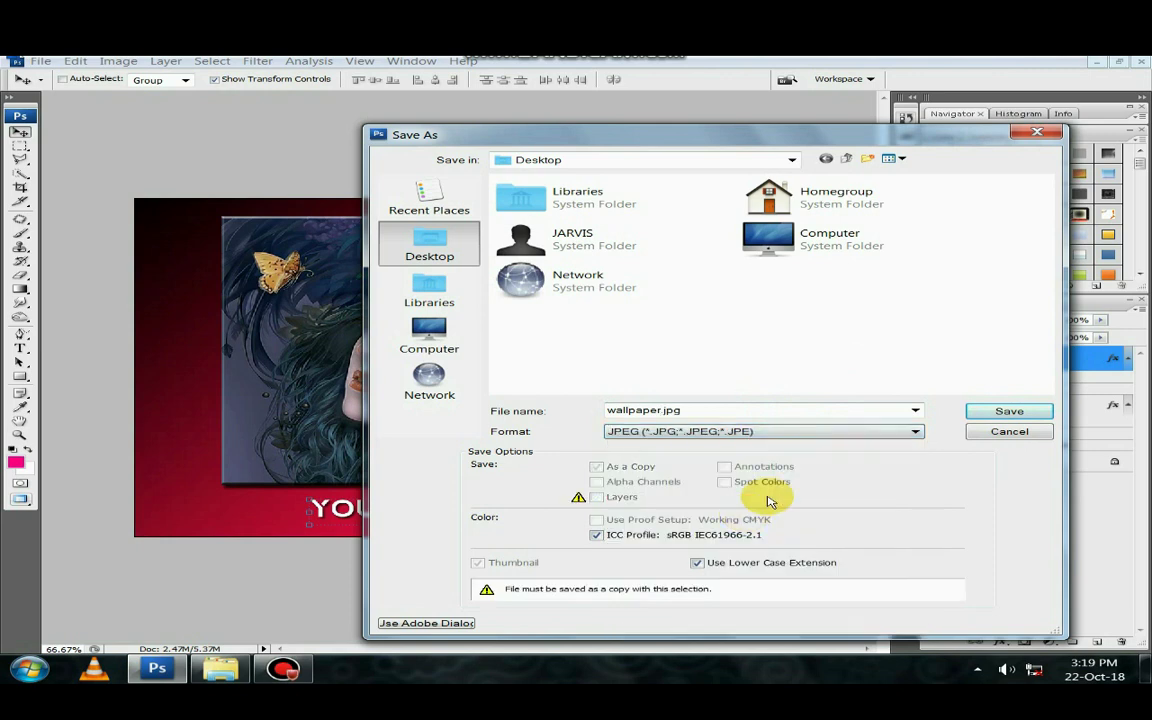
left_click(1008, 411)
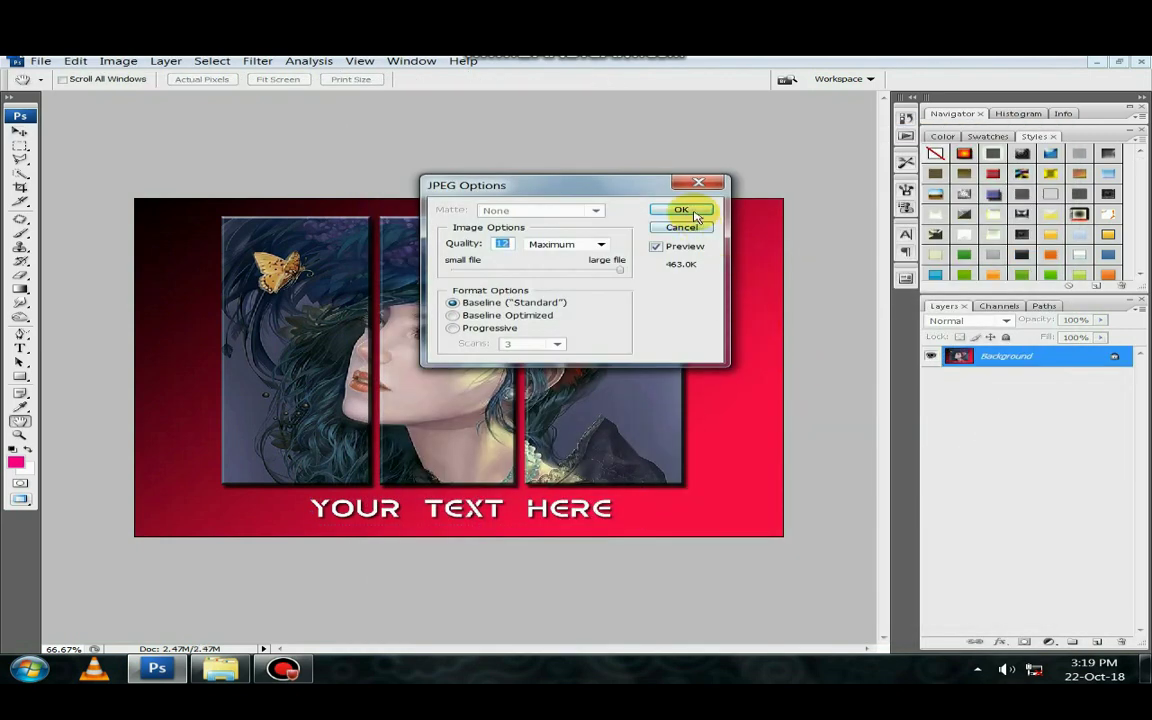
left_click(681, 210)
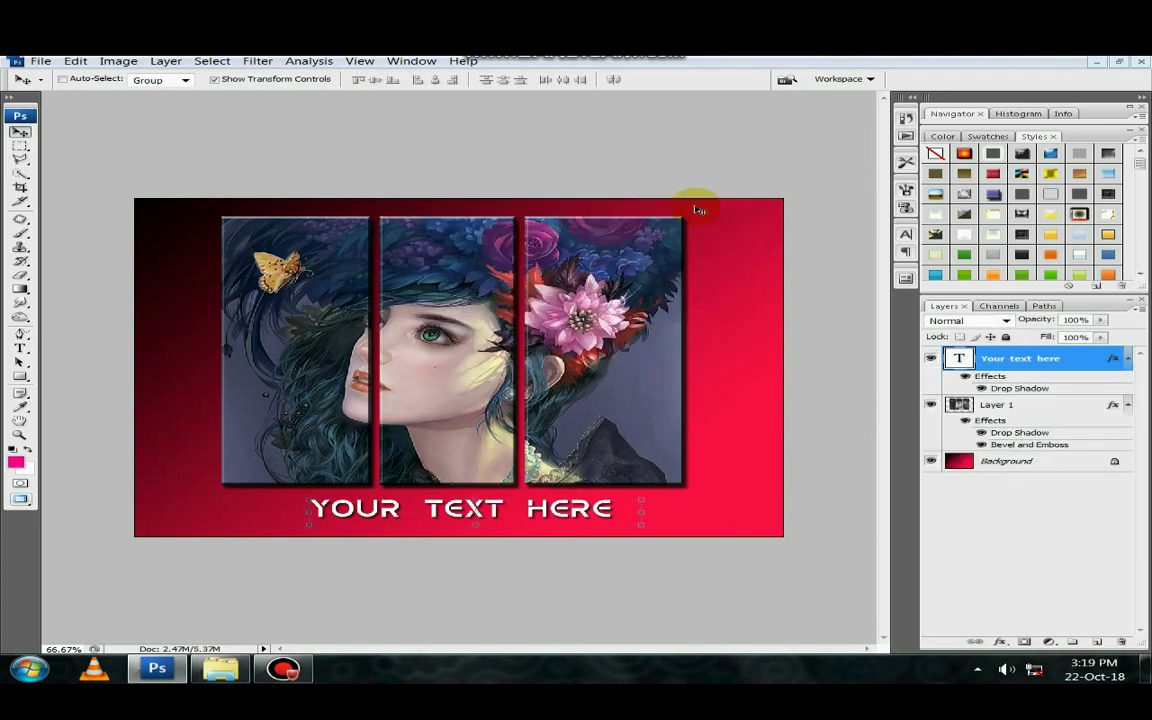
Open the saved wallpaper image from the desktop in the photo viewer and examine it at different zoom levels
left_click(1146, 669)
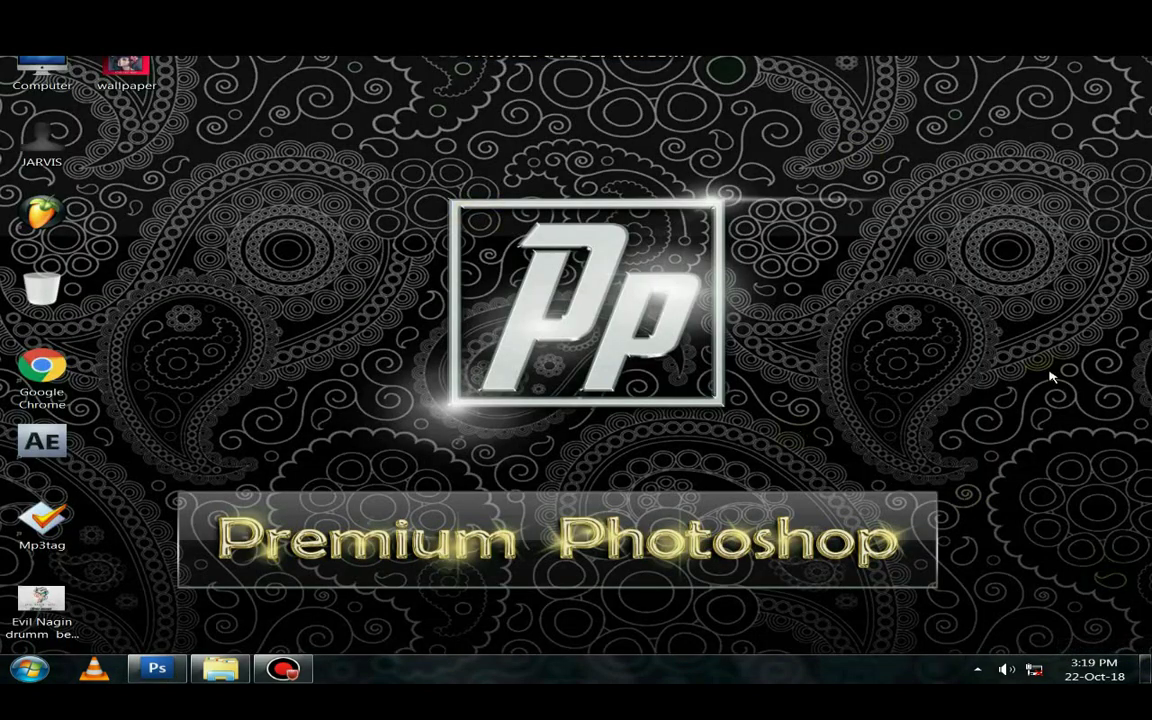
double_click(130, 78)
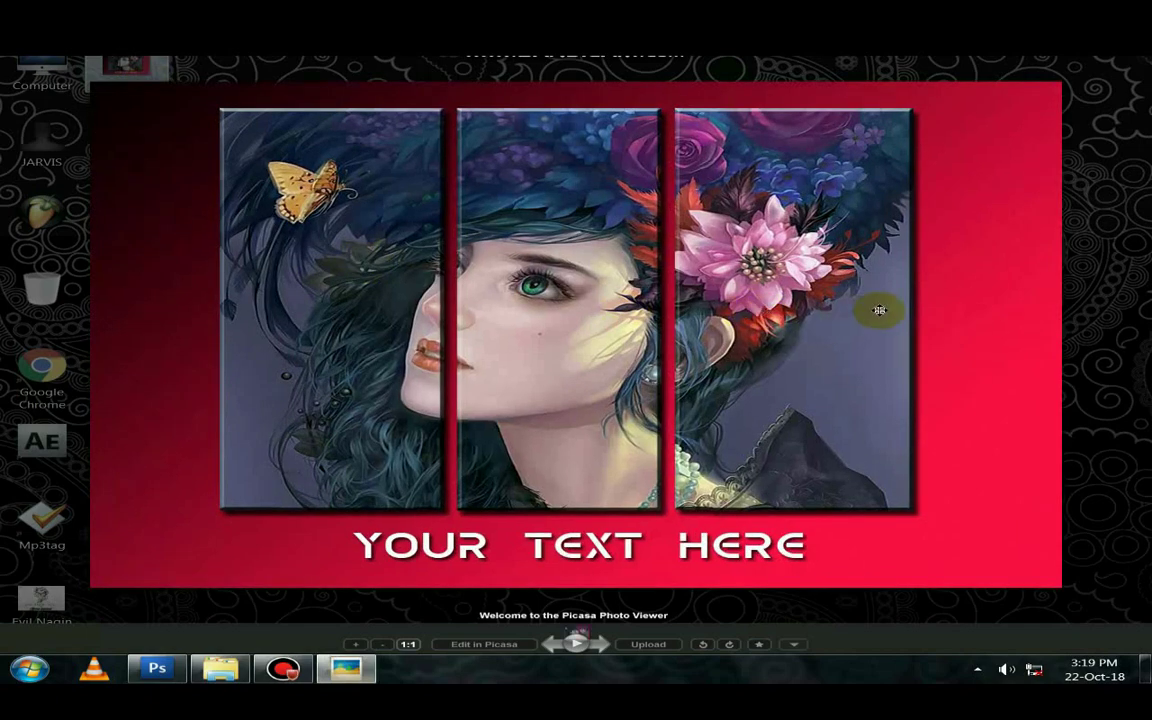
scroll(870, 315, "up", 3)
scroll(862, 328, "down", 3)
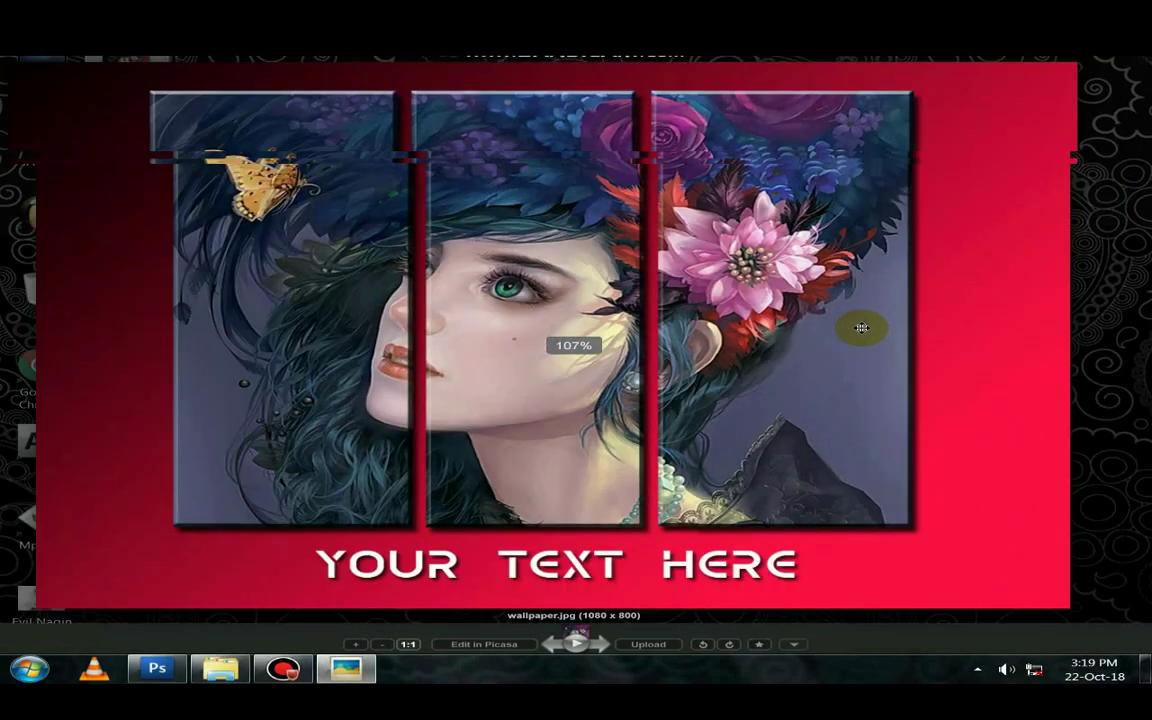